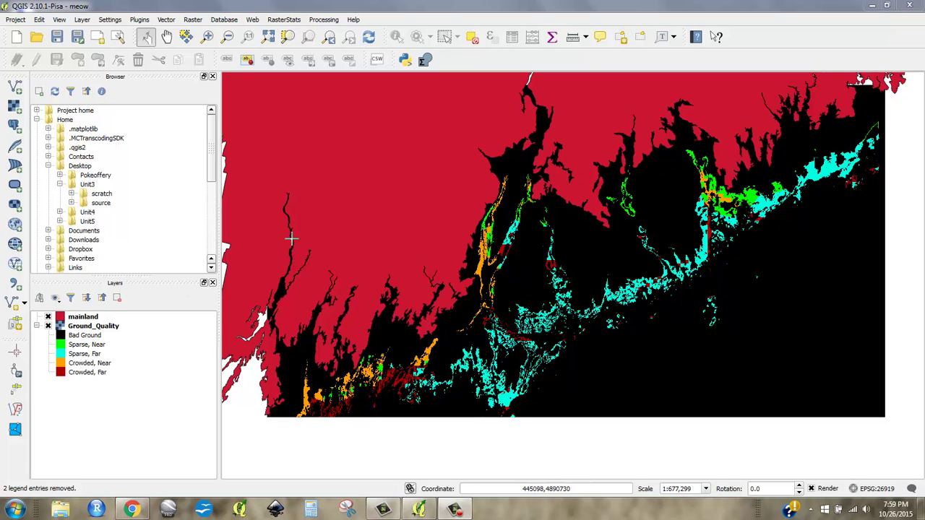
Step: Switch off Ground_Quality and mainland, then list the Unit3 source folder's files in the Browser
{"action": "left_click", "coordinate": [48, 326]}
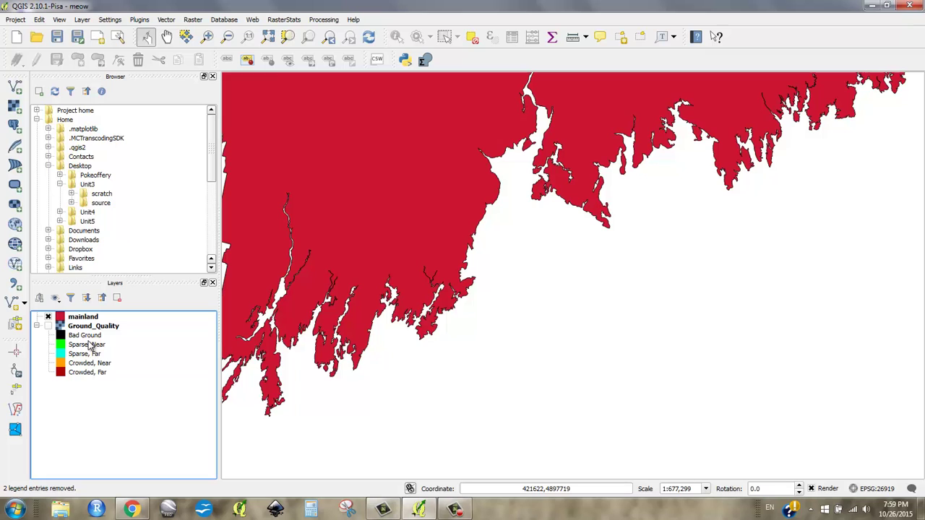
{"action": "left_click", "coordinate": [48, 317]}
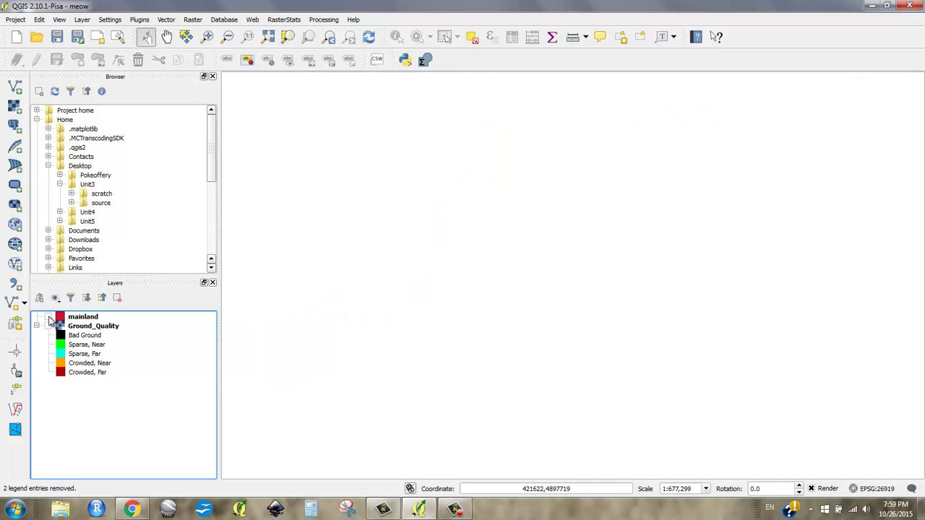
{"action": "left_click", "coordinate": [71, 203]}
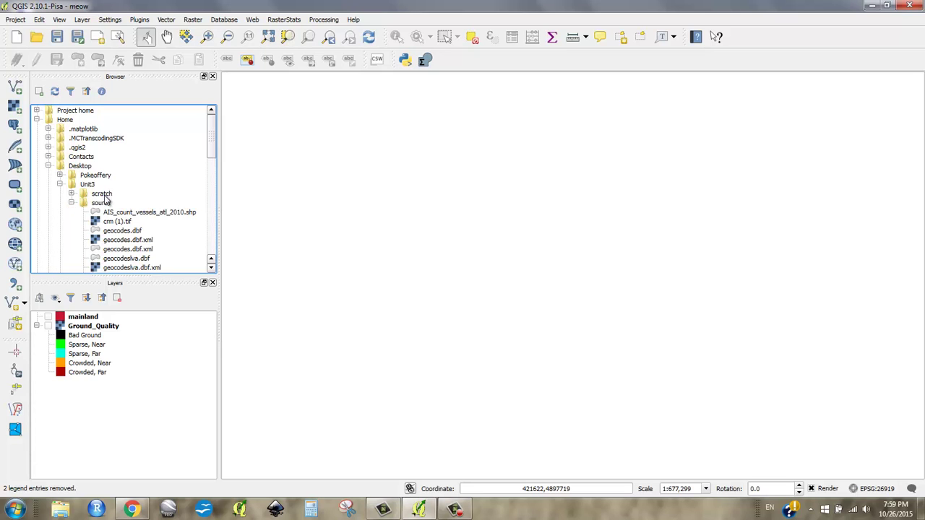
{"action": "scroll", "coordinate": [104, 195], "scroll_direction": "down", "scroll_amount": 4}
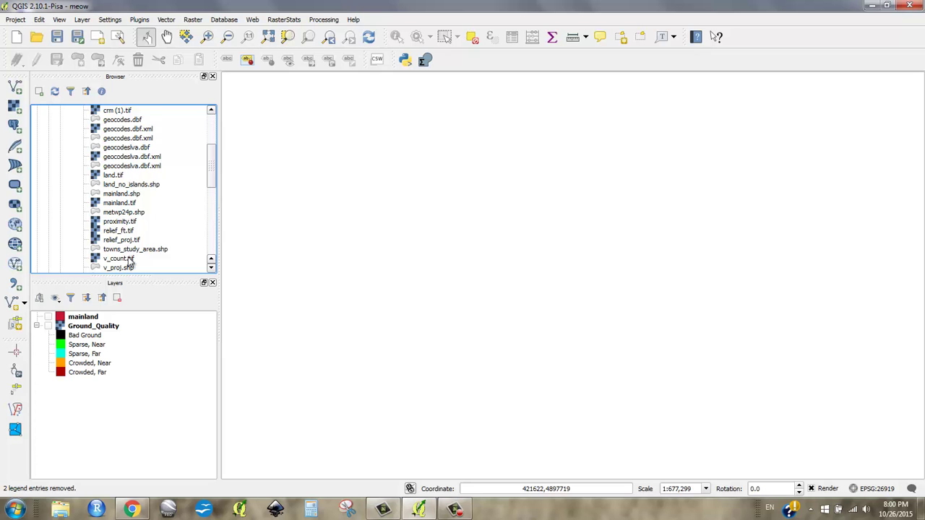
{"action": "scroll", "coordinate": [132, 265], "scroll_direction": "down", "scroll_amount": 1}
Step: Add relief_proj.tif and land.tif from the Unit3 source folder to the map
{"action": "left_click_drag", "start_coordinate": [129, 212], "coordinate": [282, 216]}
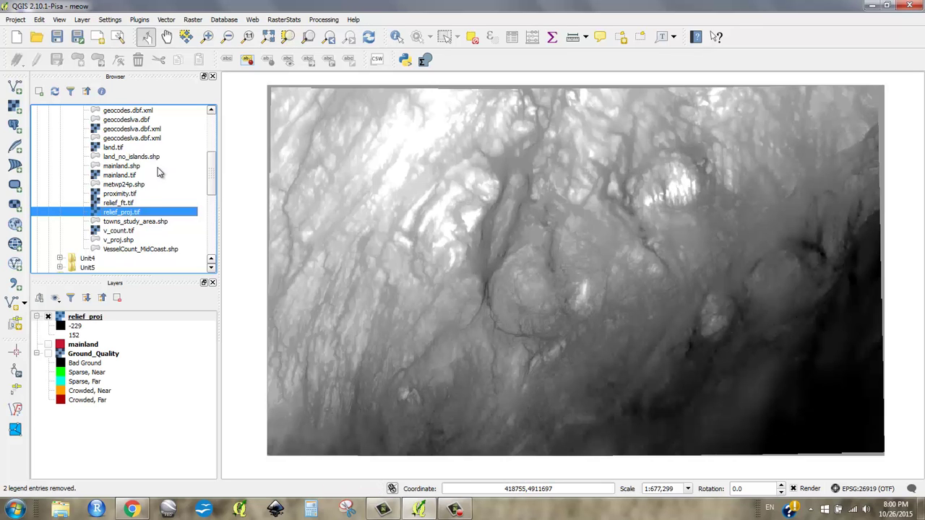
{"action": "scroll", "coordinate": [130, 195], "scroll_direction": "up", "scroll_amount": 1}
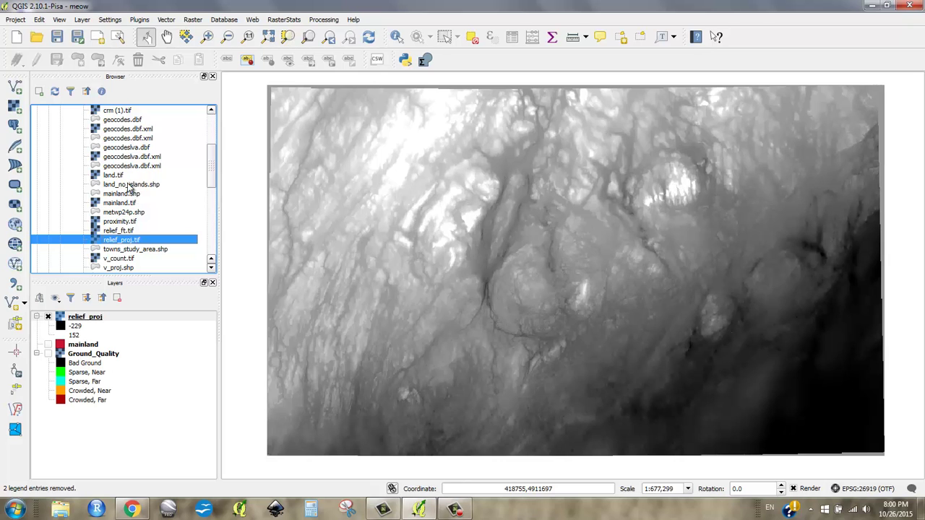
{"action": "left_click_drag", "start_coordinate": [115, 178], "coordinate": [381, 232]}
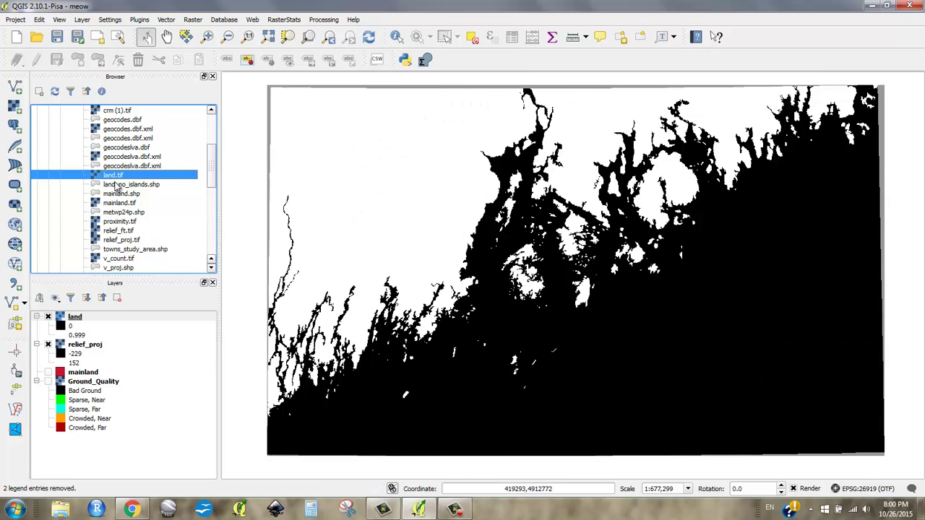
Step: Remove the land_no_islands.shp layer that was added by mistake
{"action": "left_click_drag", "start_coordinate": [120, 185], "coordinate": [388, 264]}
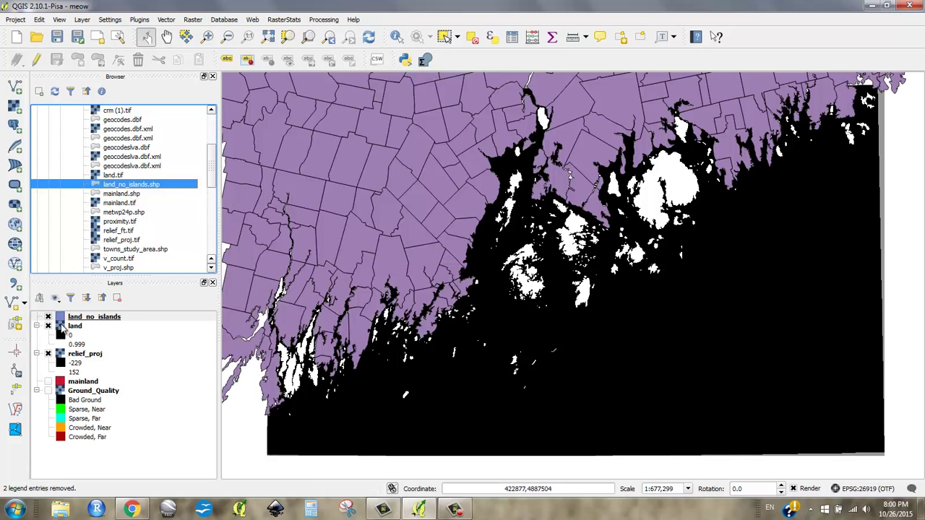
{"action": "right_click", "coordinate": [92, 319]}
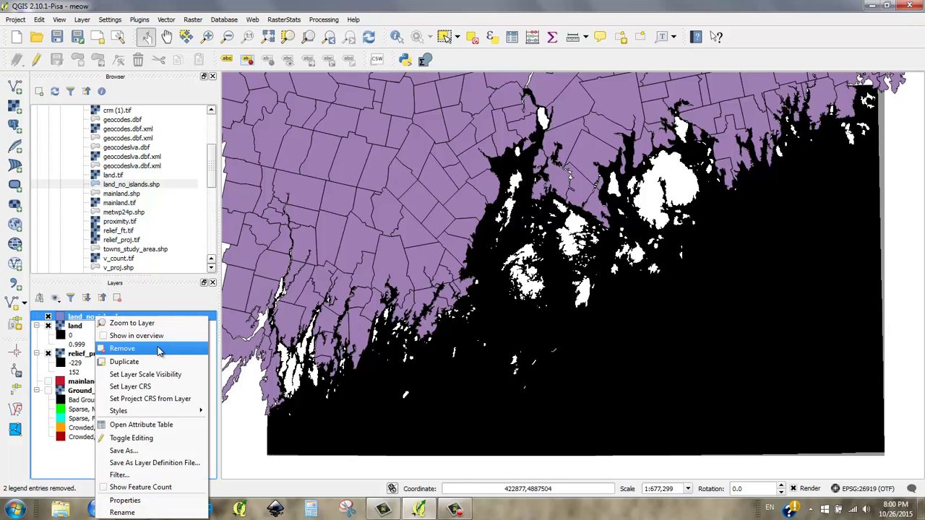
{"action": "left_click", "coordinate": [145, 355]}
{"action": "left_click", "coordinate": [438, 267]}
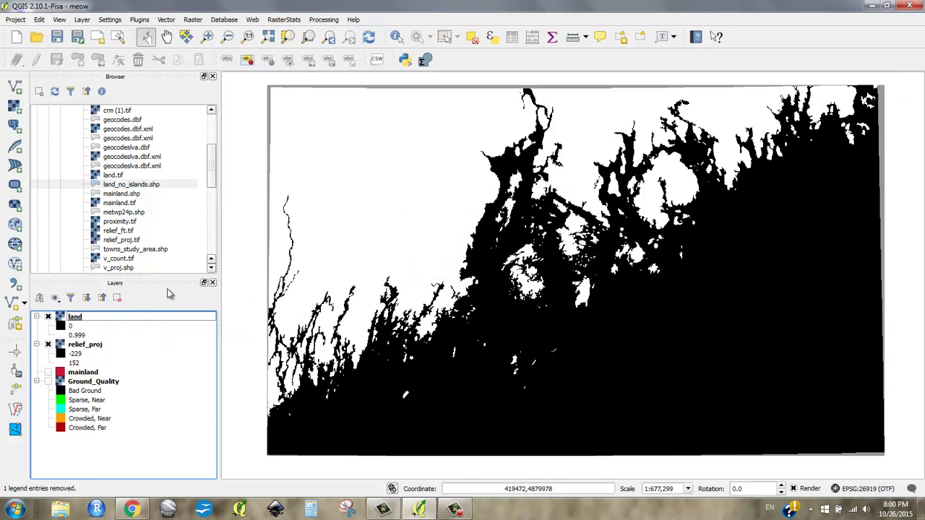
Step: Switch the land raster to Singleband pseudocolor with the YlGnBu colour ramp
{"action": "double_click", "coordinate": [63, 324]}
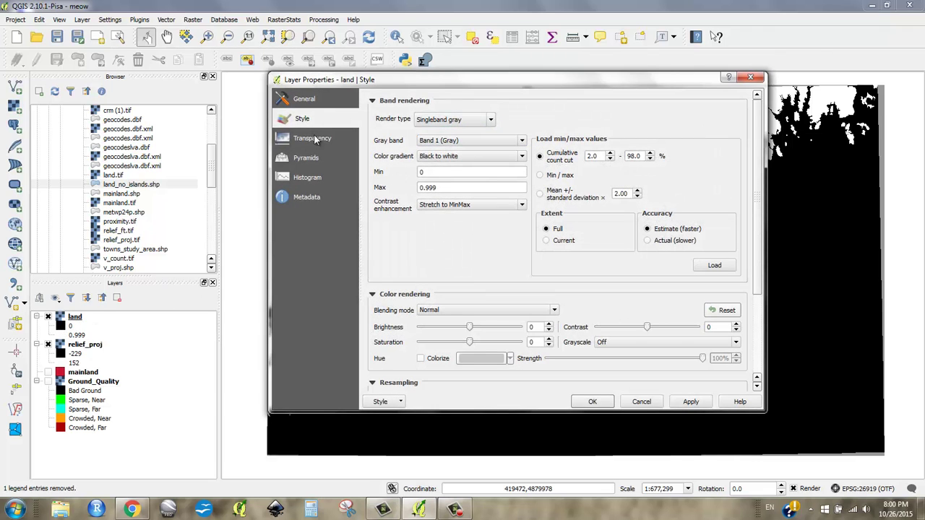
{"action": "left_click", "coordinate": [428, 119]}
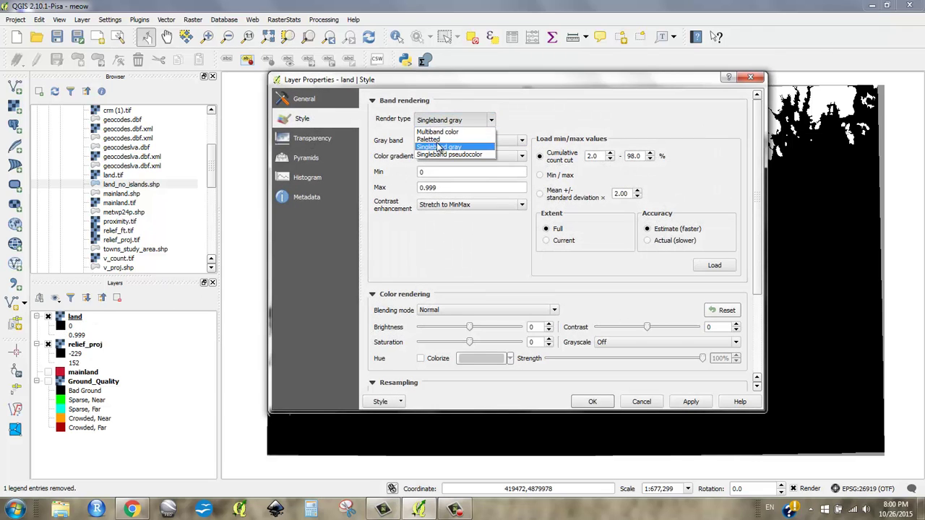
{"action": "left_click", "coordinate": [442, 154]}
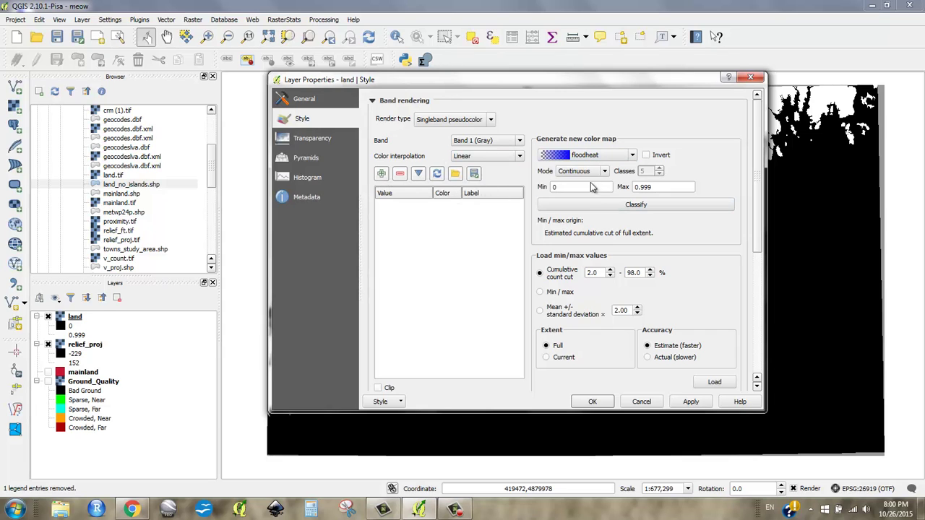
{"action": "left_click", "coordinate": [589, 156]}
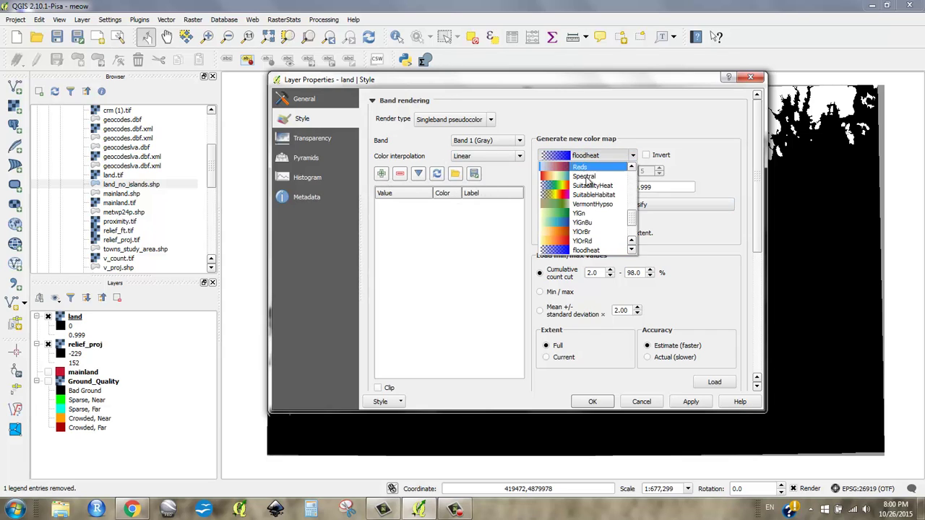
{"action": "left_click", "coordinate": [582, 221]}
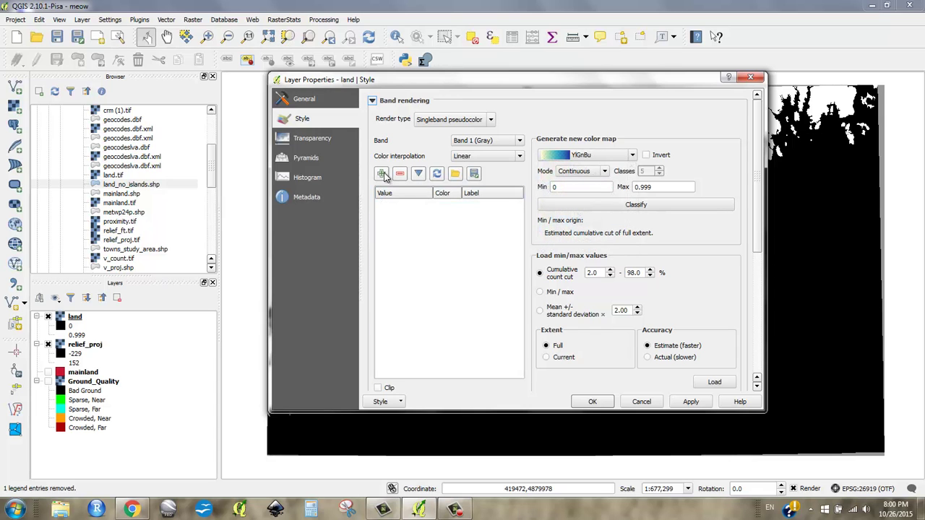
Step: Add a colour map entry coloured dark green #048c00
{"action": "left_click", "coordinate": [382, 174]}
{"action": "double_click", "coordinate": [452, 203]}
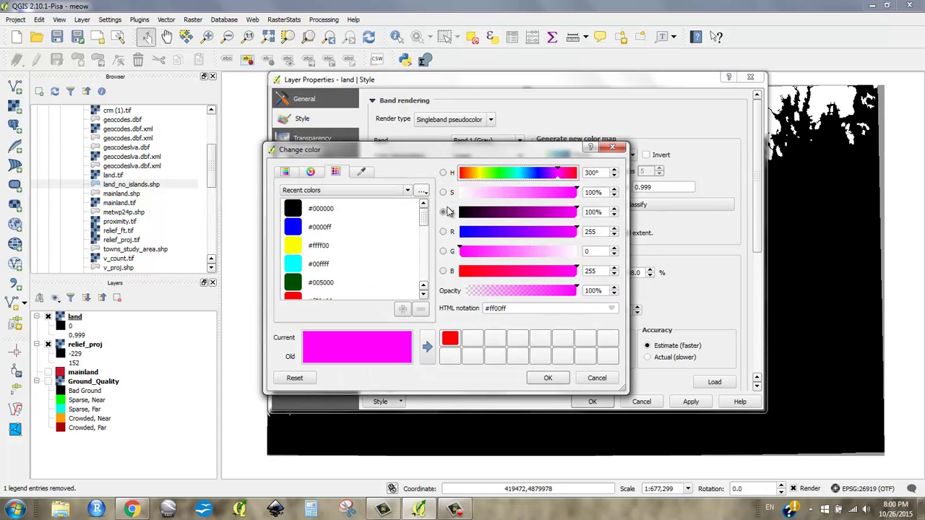
{"action": "left_click", "coordinate": [499, 178]}
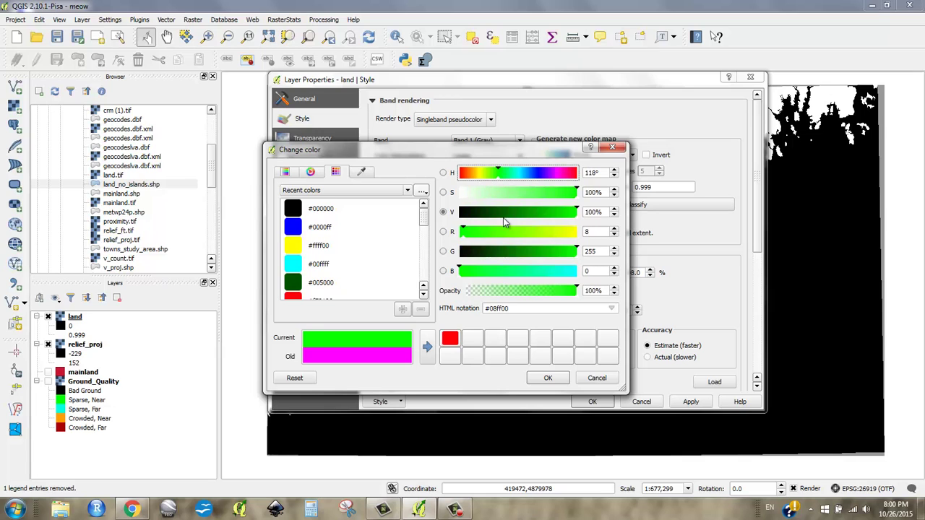
{"action": "left_click_drag", "start_coordinate": [504, 219], "coordinate": [523, 216]}
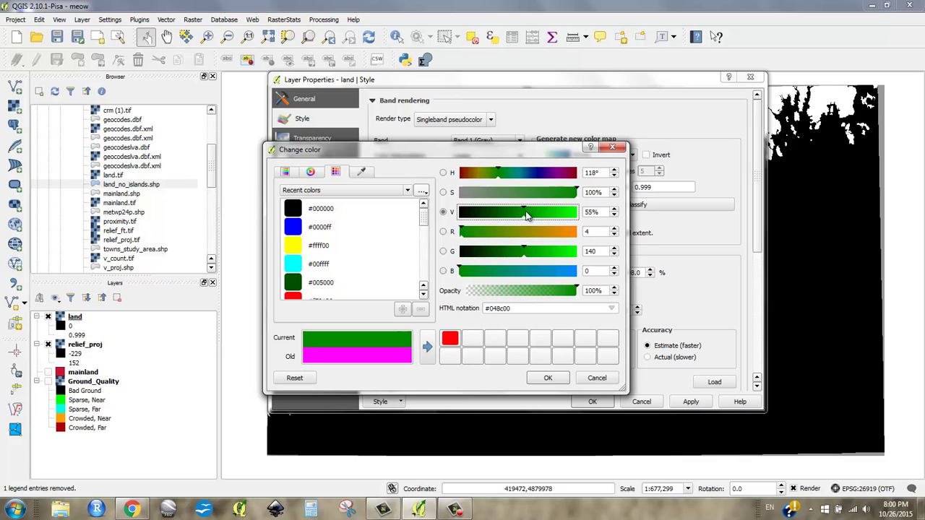
{"action": "left_click", "coordinate": [549, 379]}
Step: Add a second entry coloured blue-violet #3b00d3 and apply the colour map
{"action": "left_click", "coordinate": [394, 211]}
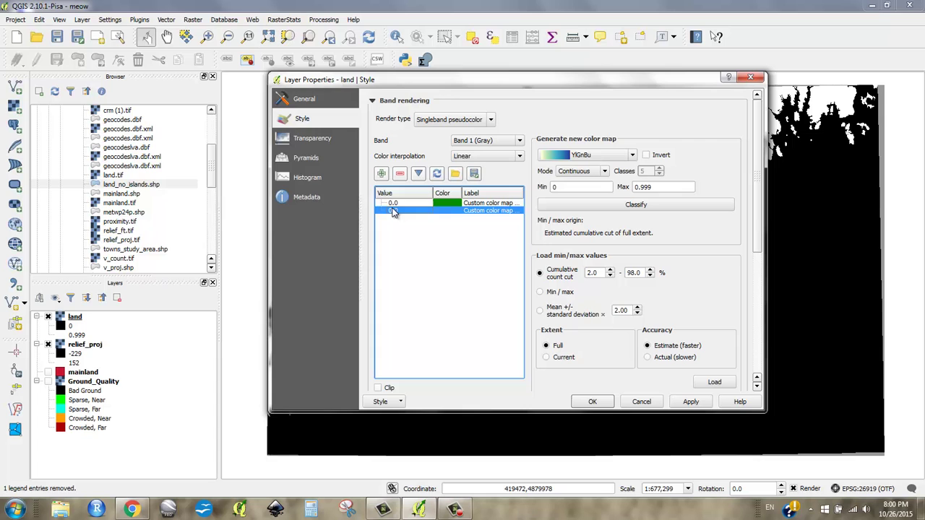
{"action": "double_click", "coordinate": [394, 210]}
{"action": "double_click", "coordinate": [455, 210]}
{"action": "left_click", "coordinate": [483, 232]}
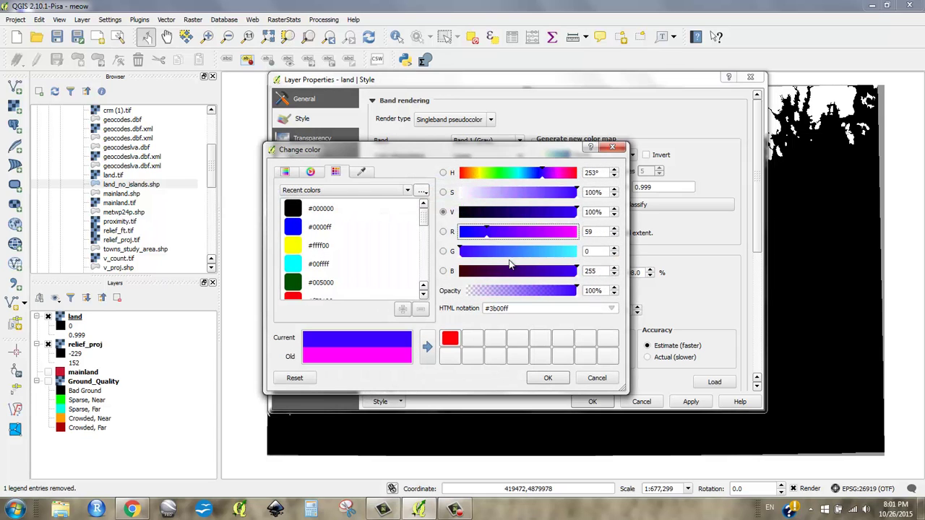
{"action": "left_click", "coordinate": [556, 273]}
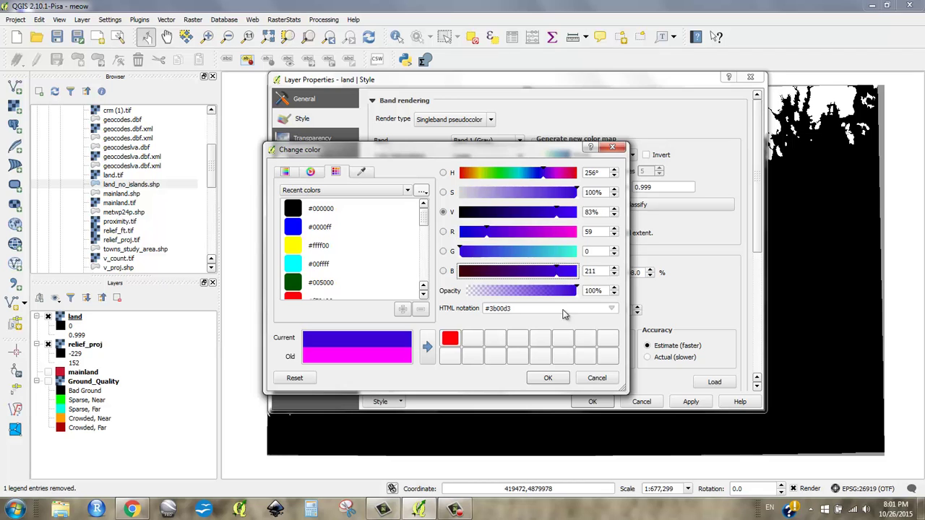
{"action": "left_click", "coordinate": [548, 378]}
{"action": "left_click", "coordinate": [593, 402]}
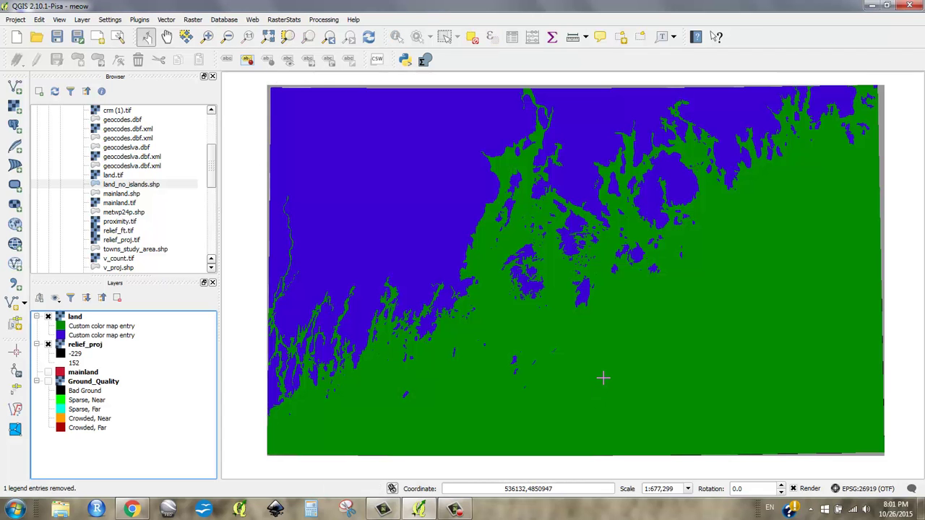
Step: Set the entry values to 1 for green land and 0 for blue water
{"action": "double_click", "coordinate": [67, 330]}
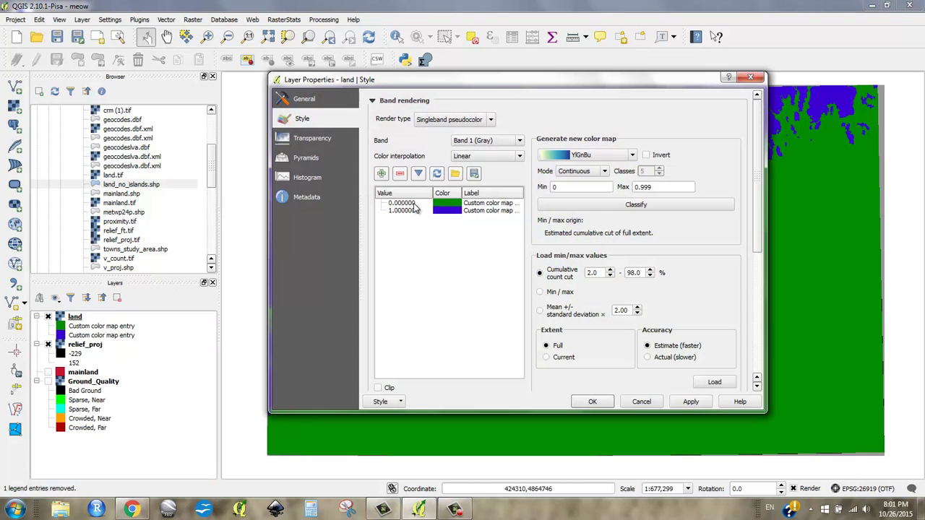
{"action": "left_click", "coordinate": [413, 204]}
{"action": "type", "text": "1"}
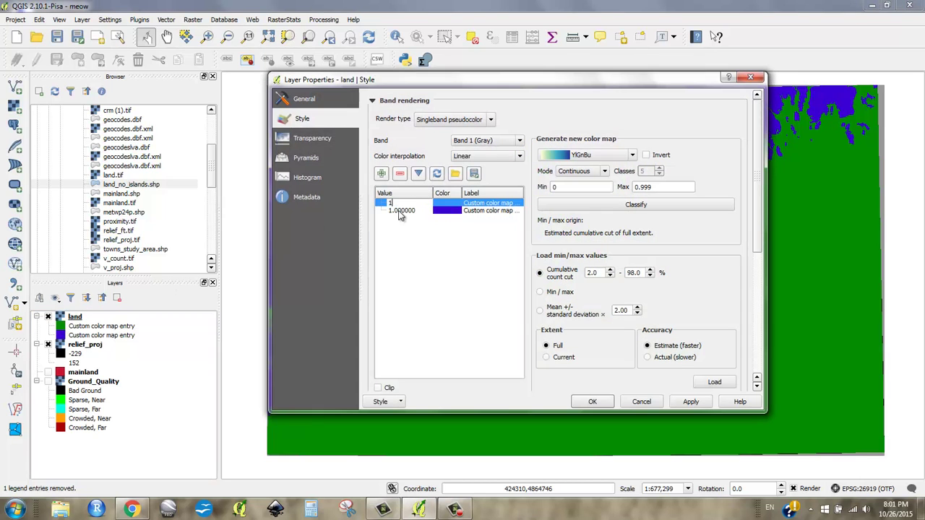
{"action": "double_click", "coordinate": [401, 210]}
{"action": "type", "text": "0"}
{"action": "key", "text": "Return"}
{"action": "left_click", "coordinate": [593, 402]}
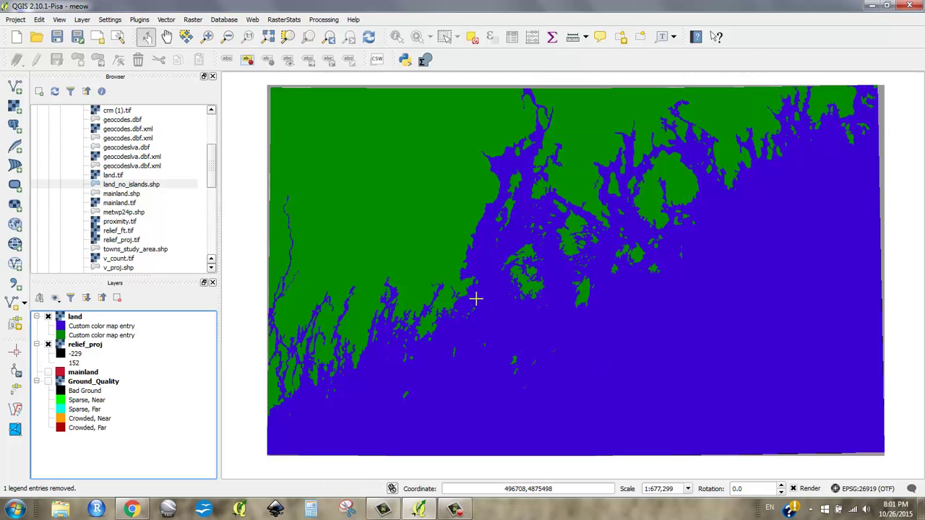
Step: Give the land layer about 50% global transparency, then switch it off, leaving relief_proj visible
{"action": "right_click", "coordinate": [73, 318]}
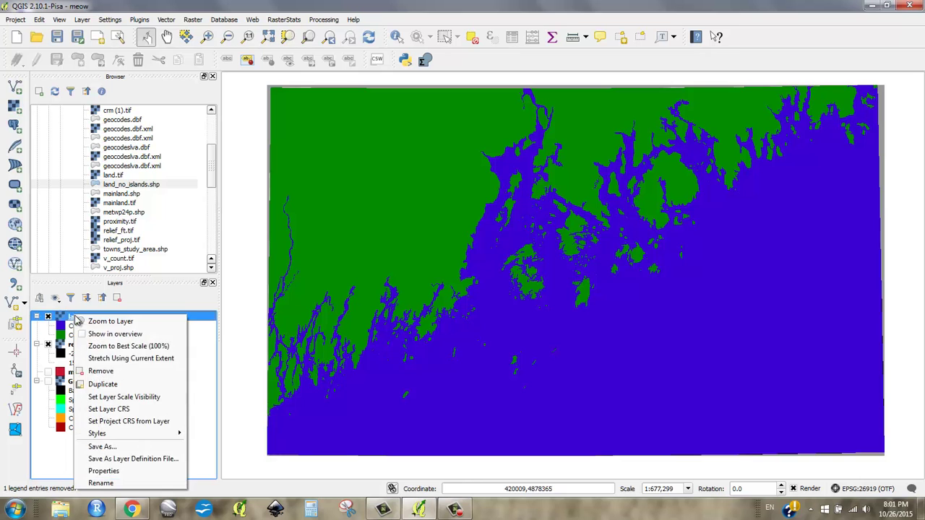
{"action": "left_click", "coordinate": [103, 471]}
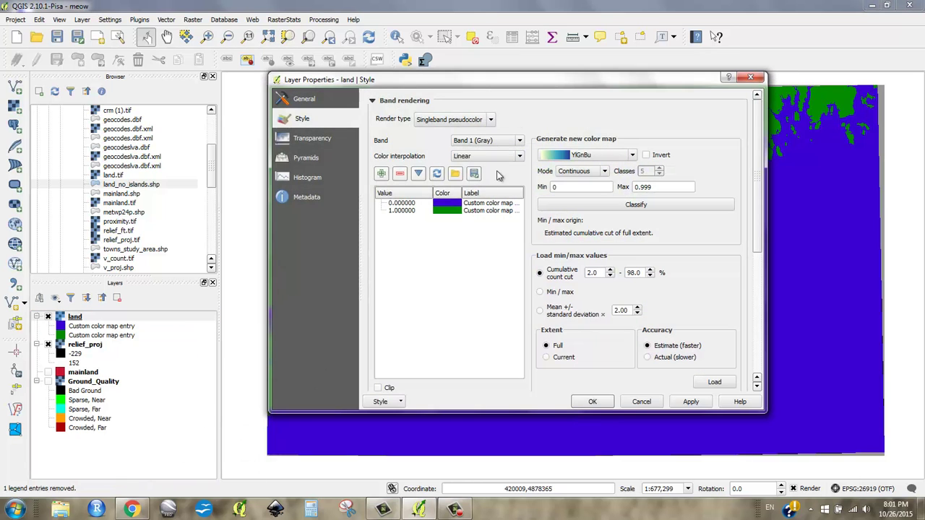
{"action": "left_click_drag", "start_coordinate": [483, 88], "coordinate": [420, 80]}
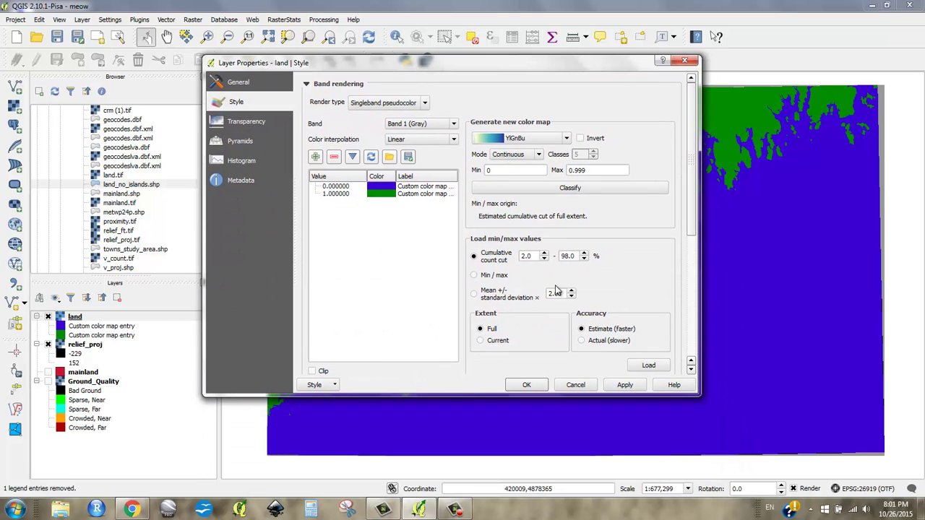
{"action": "left_click", "coordinate": [249, 121]}
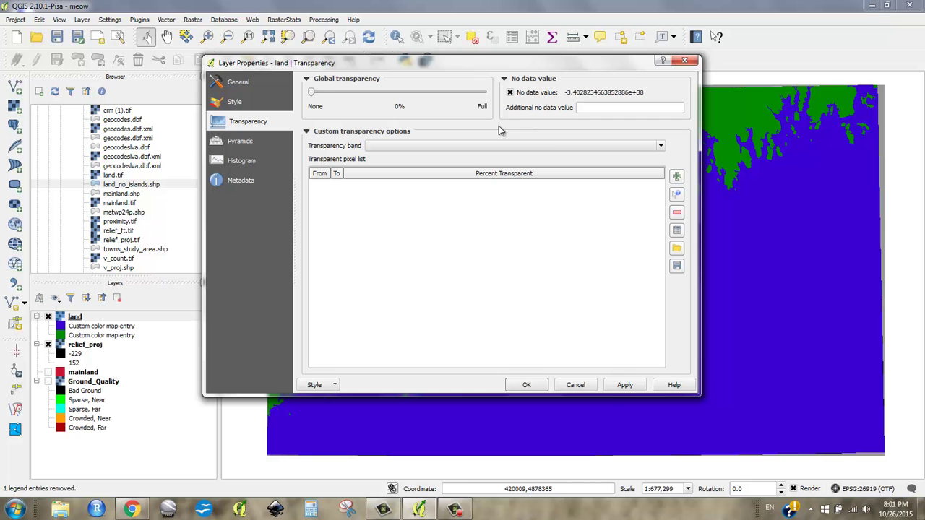
{"action": "left_click_drag", "start_coordinate": [318, 96], "coordinate": [400, 96]}
{"action": "left_click", "coordinate": [542, 389]}
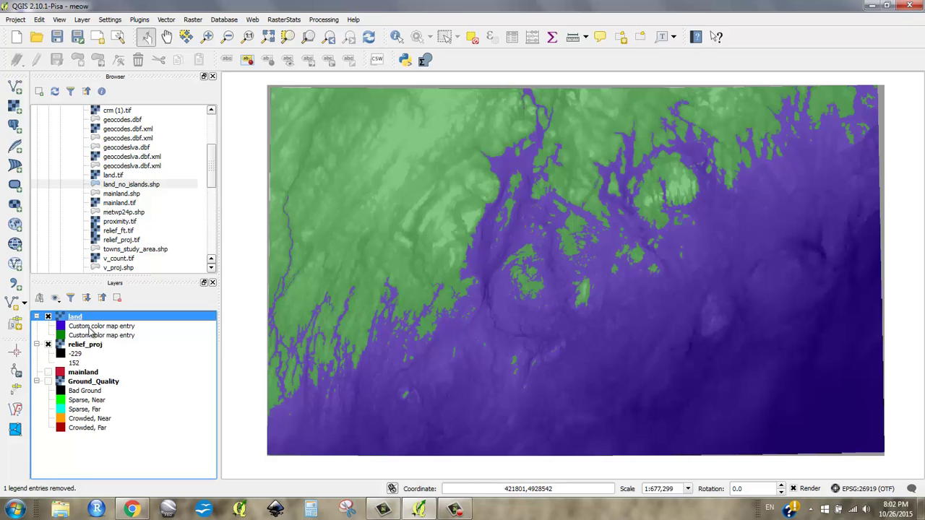
{"action": "left_click", "coordinate": [73, 347]}
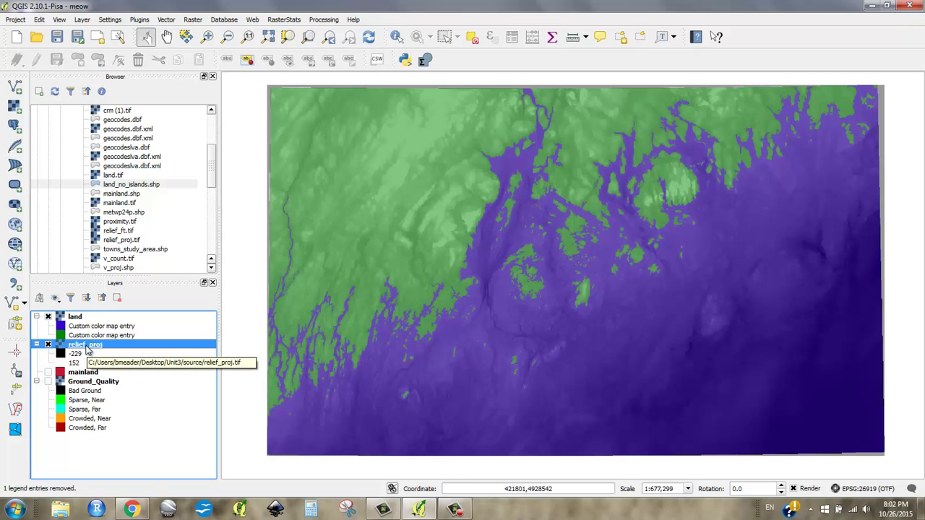
{"action": "left_click", "coordinate": [48, 317]}
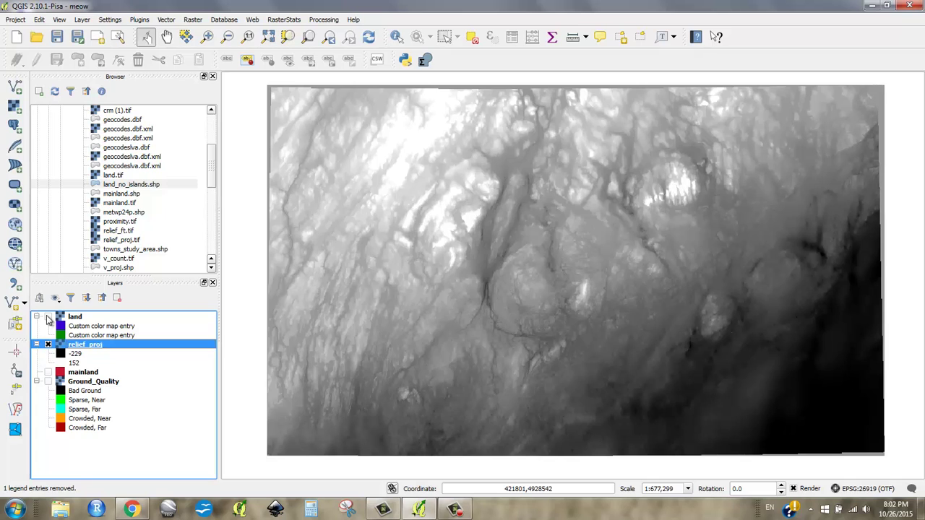
Step: Run Hillshade on relief_proj with Z factor 1.0 and add the result to the project
{"action": "left_click", "coordinate": [126, 232]}
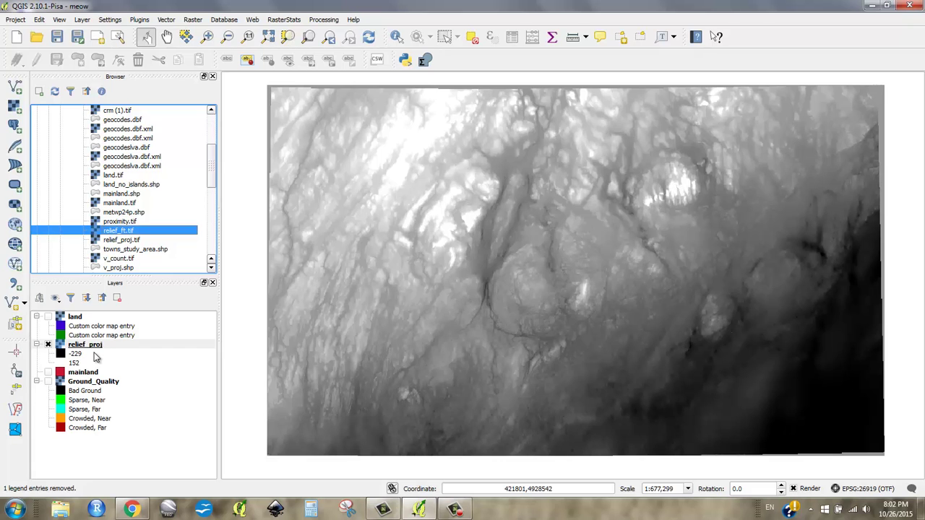
{"action": "left_click", "coordinate": [192, 19]}
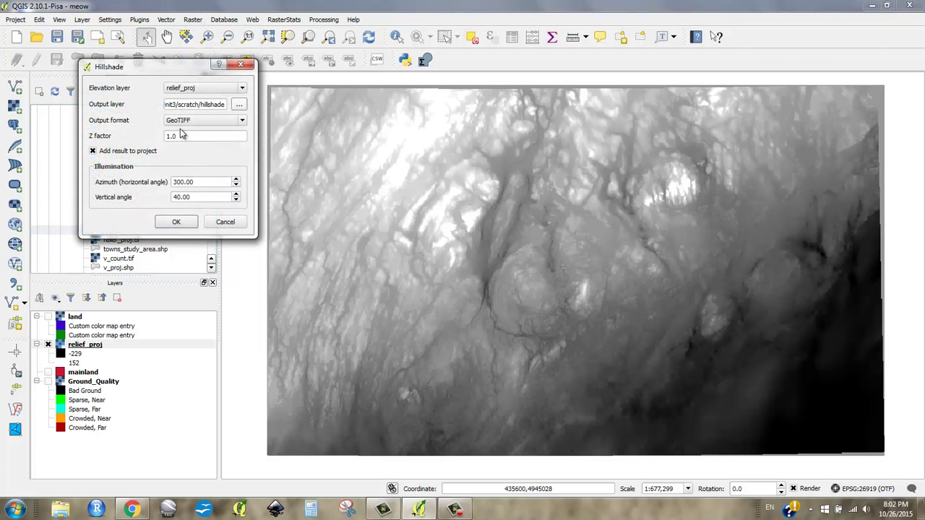
{"action": "left_click_drag", "start_coordinate": [181, 136], "coordinate": [158, 136]}
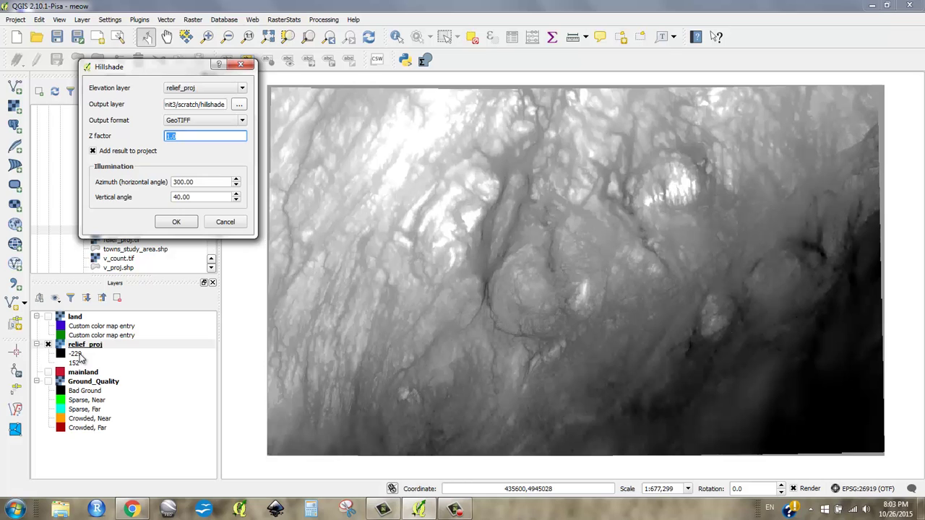
{"action": "left_click", "coordinate": [177, 223]}
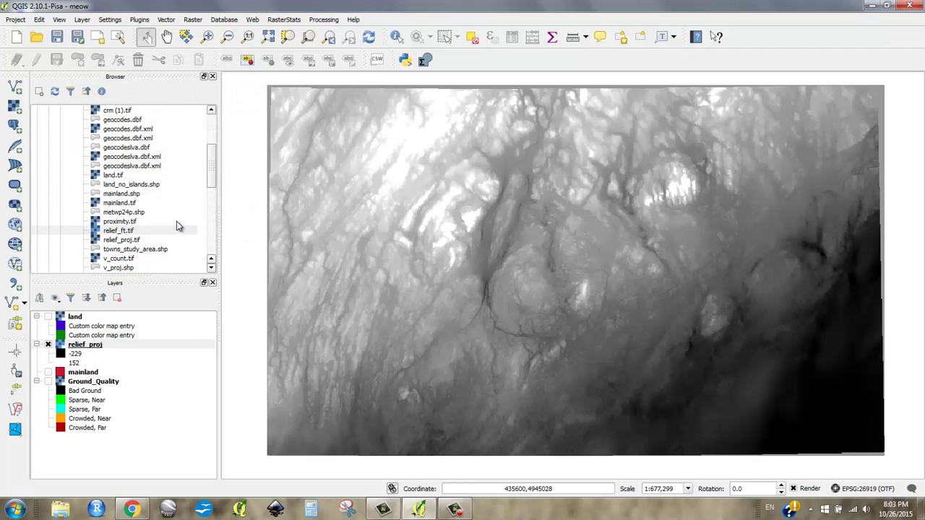
{"action": "left_click", "coordinate": [177, 227]}
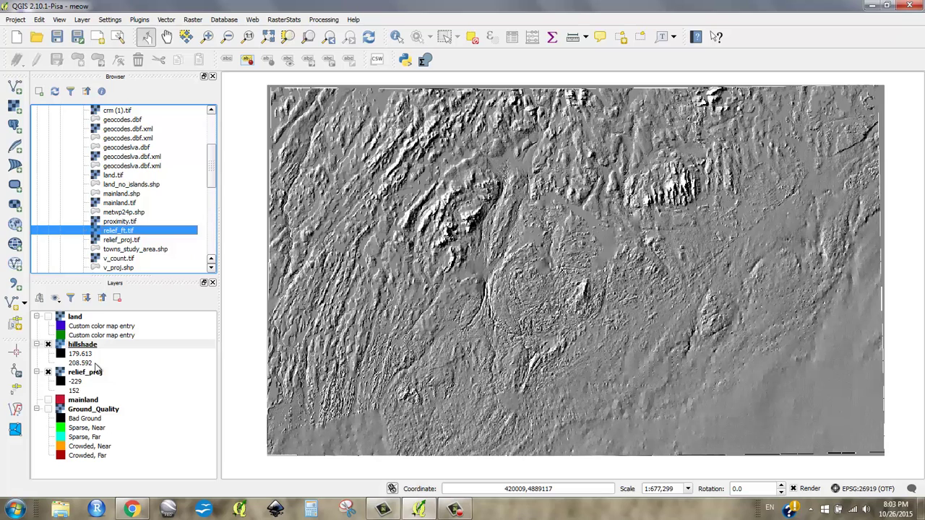
Step: Move Ground_Quality to the top, group land, hillshade and relief_proj as group1, and re-enable land
{"action": "left_click_drag", "start_coordinate": [84, 414], "coordinate": [85, 319]}
{"action": "left_click", "coordinate": [84, 429]}
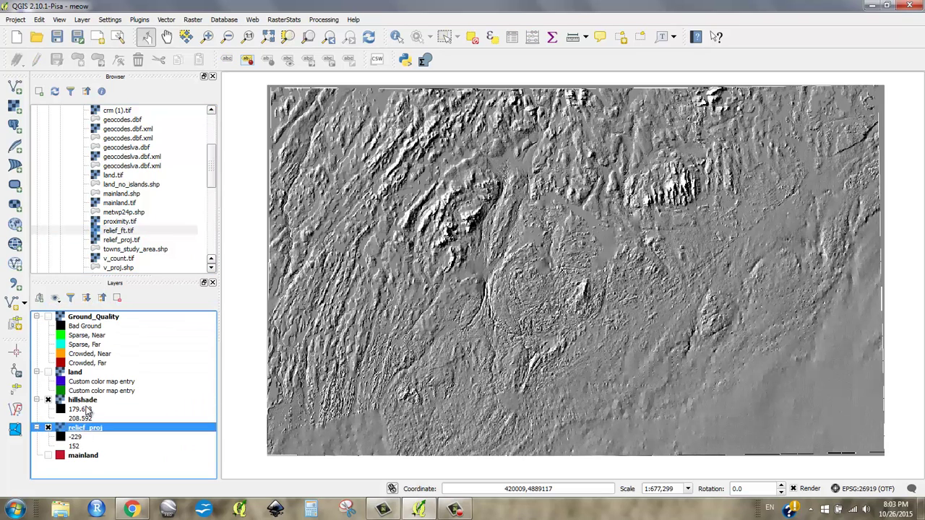
{"action": "left_click", "coordinate": [83, 373], "text": "shift"}
{"action": "right_click", "coordinate": [83, 377]}
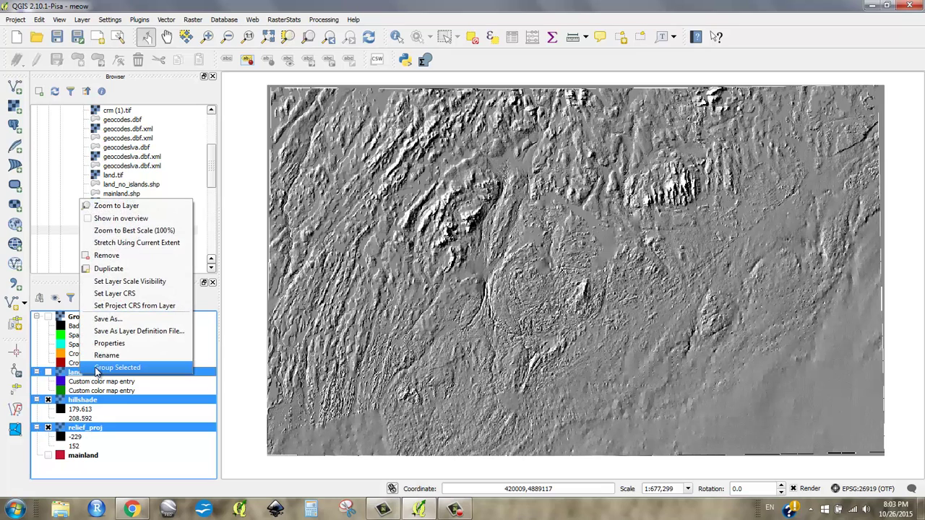
{"action": "left_click", "coordinate": [98, 368]}
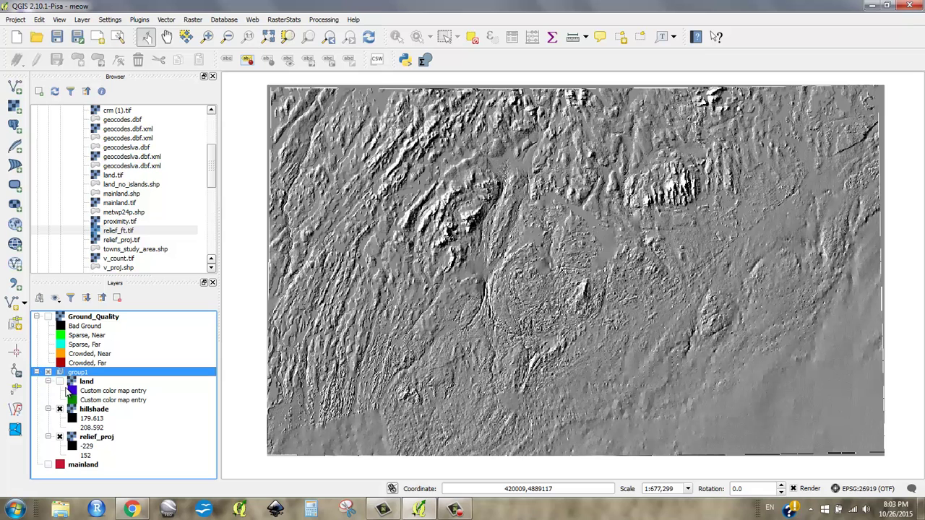
{"action": "left_click", "coordinate": [60, 381]}
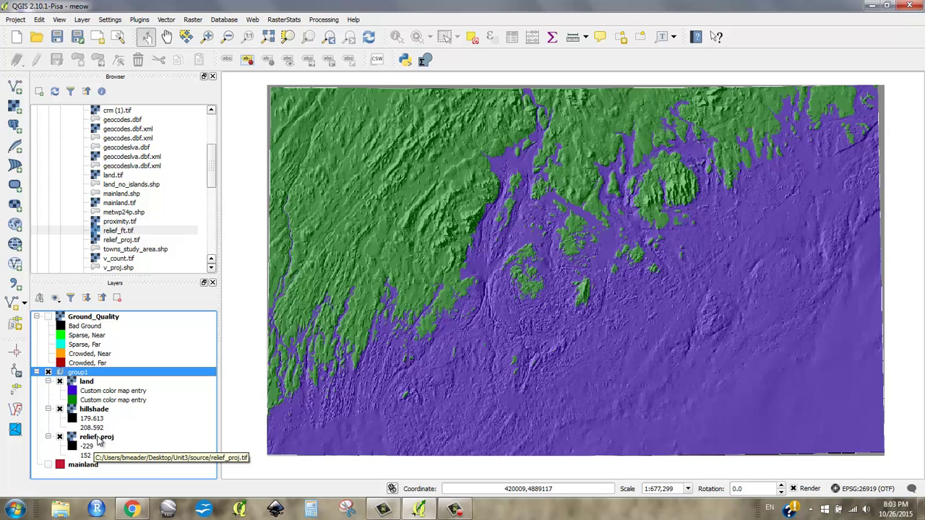
Step: Make the hillshade layer mostly transparent
{"action": "right_click", "coordinate": [92, 412]}
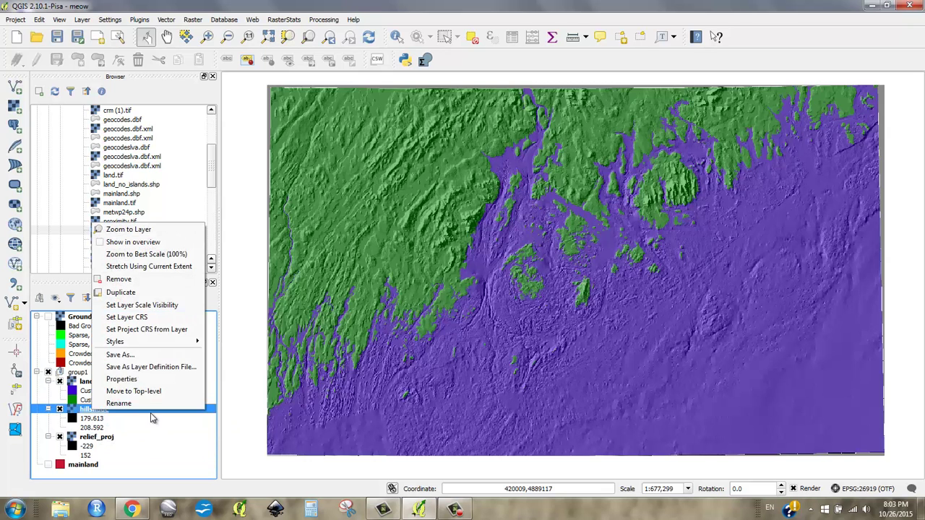
{"action": "left_click", "coordinate": [157, 379]}
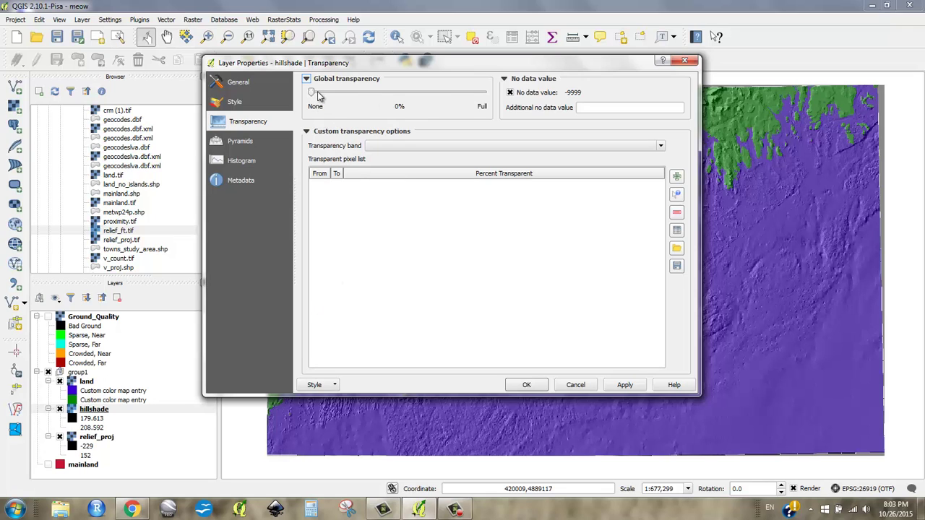
{"action": "left_click_drag", "start_coordinate": [315, 93], "coordinate": [450, 97]}
{"action": "left_click", "coordinate": [527, 385]}
Step: Set the land layer to about 76% global transparency
{"action": "left_click", "coordinate": [86, 382]}
{"action": "right_click", "coordinate": [86, 383]}
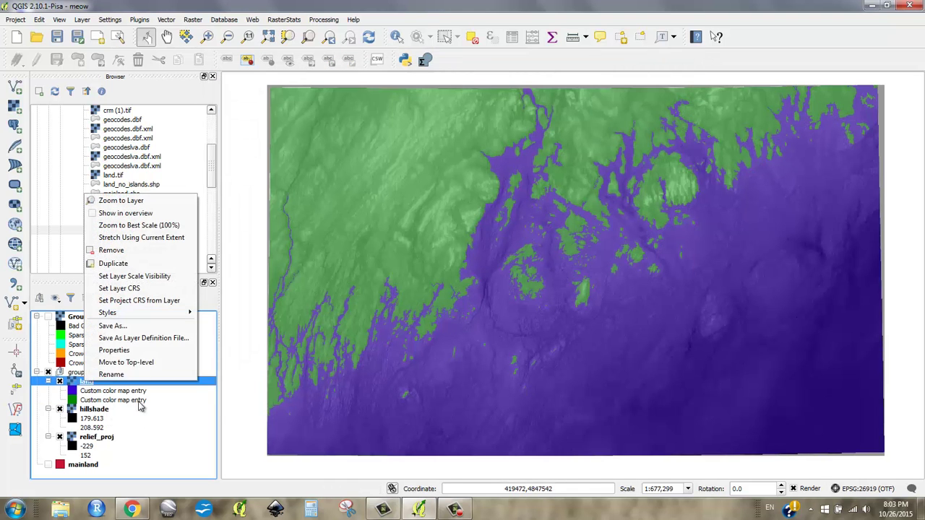
{"action": "left_click", "coordinate": [150, 351]}
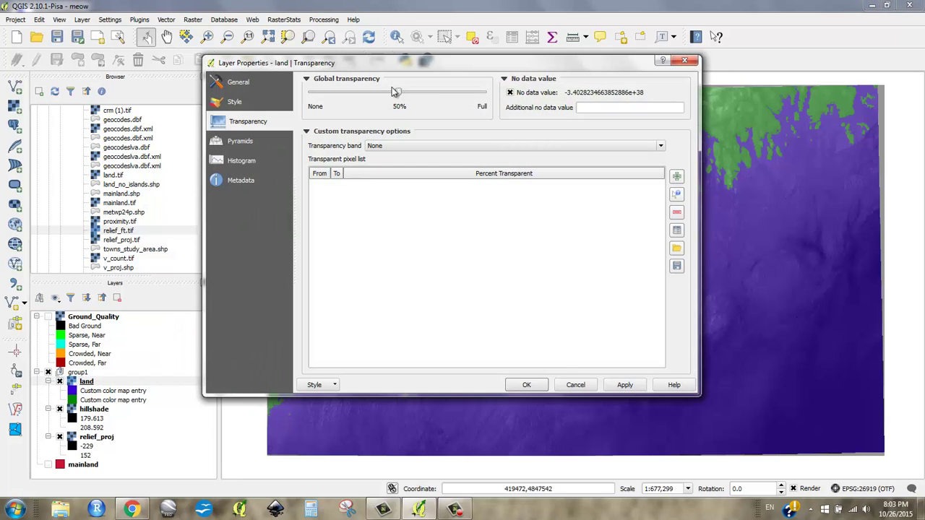
{"action": "left_click_drag", "start_coordinate": [397, 93], "coordinate": [443, 102]}
{"action": "left_click", "coordinate": [527, 384]}
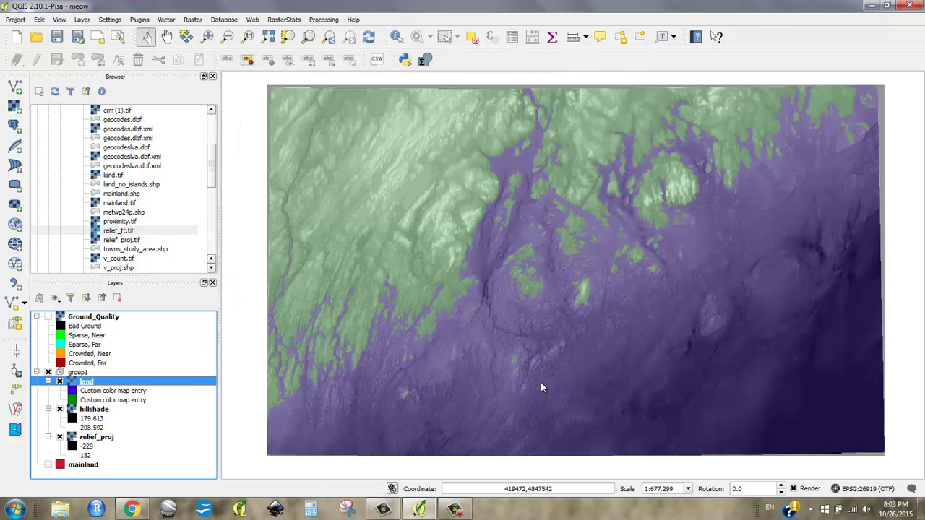
Step: Set the relief_proj layer to about 65% global transparency
{"action": "right_click", "coordinate": [99, 437]}
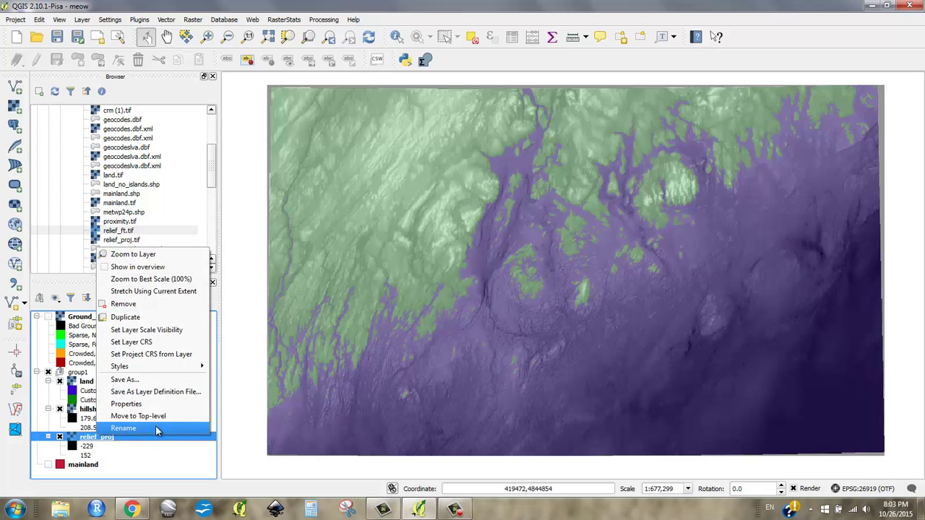
{"action": "left_click", "coordinate": [126, 404]}
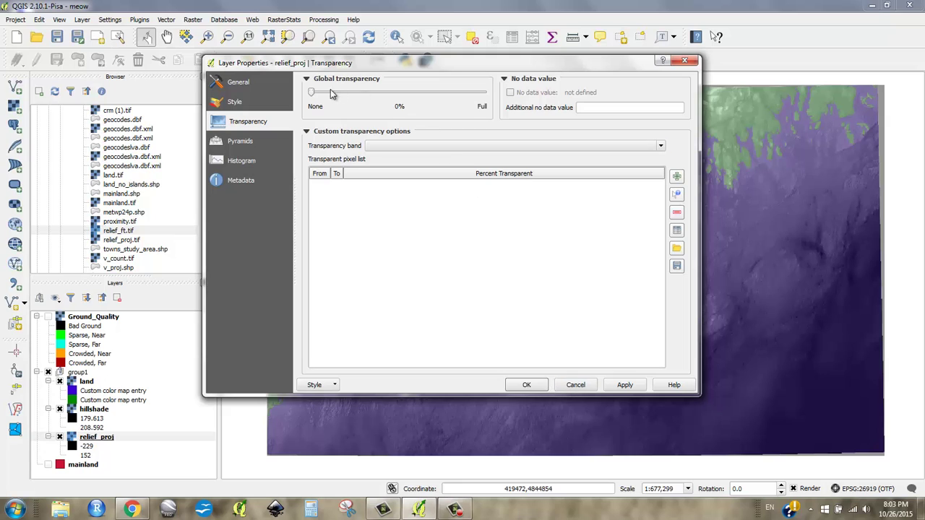
{"action": "left_click_drag", "start_coordinate": [311, 92], "coordinate": [424, 106]}
{"action": "left_click", "coordinate": [526, 386]}
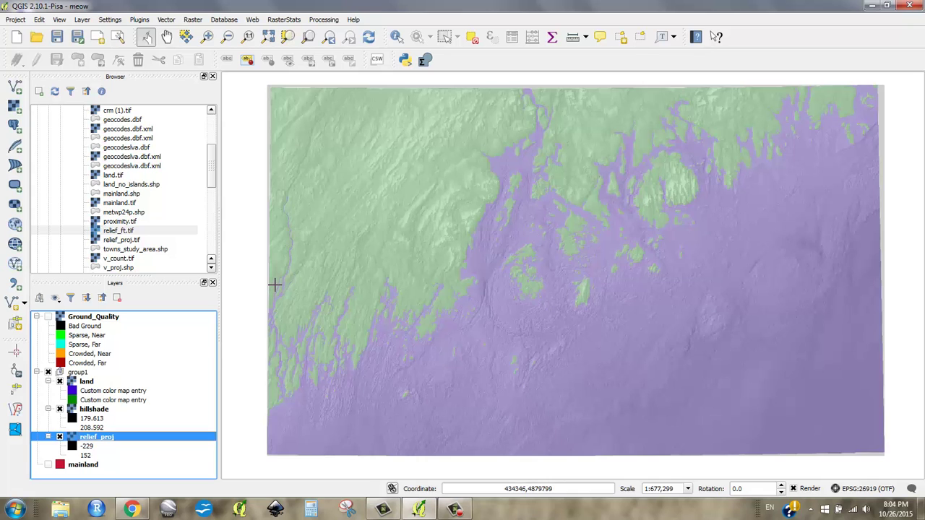
Step: Toggle Ground_Quality off and on to compare it with the base map
{"action": "left_click", "coordinate": [47, 317]}
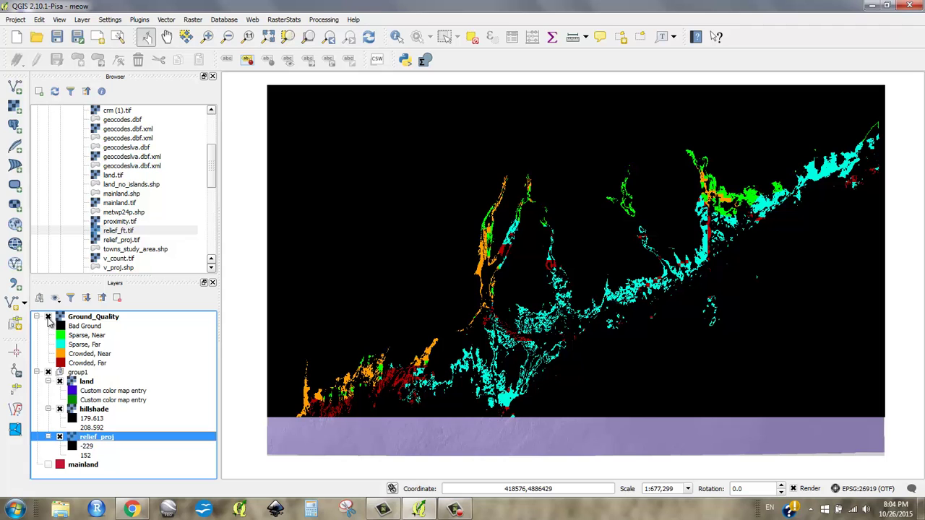
{"action": "left_click", "coordinate": [47, 317]}
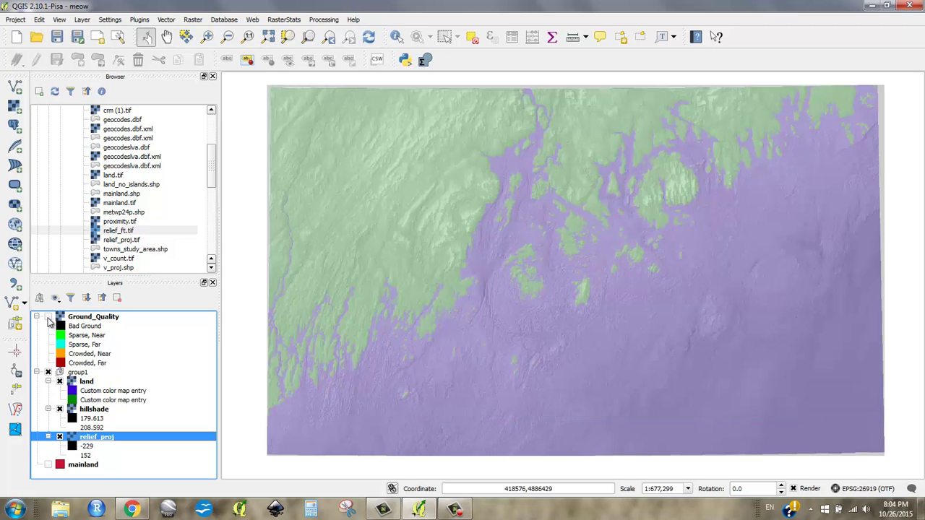
{"action": "left_click", "coordinate": [47, 317]}
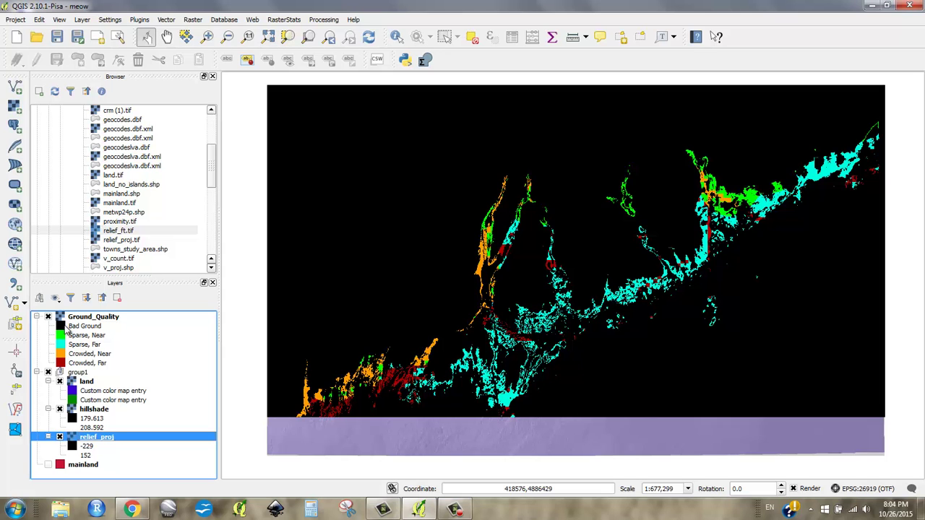
Step: Make the Bad Ground class colour transparent and apply Ground_Quality's colour classes to the map
{"action": "left_click", "coordinate": [62, 327]}
{"action": "double_click", "coordinate": [63, 327]}
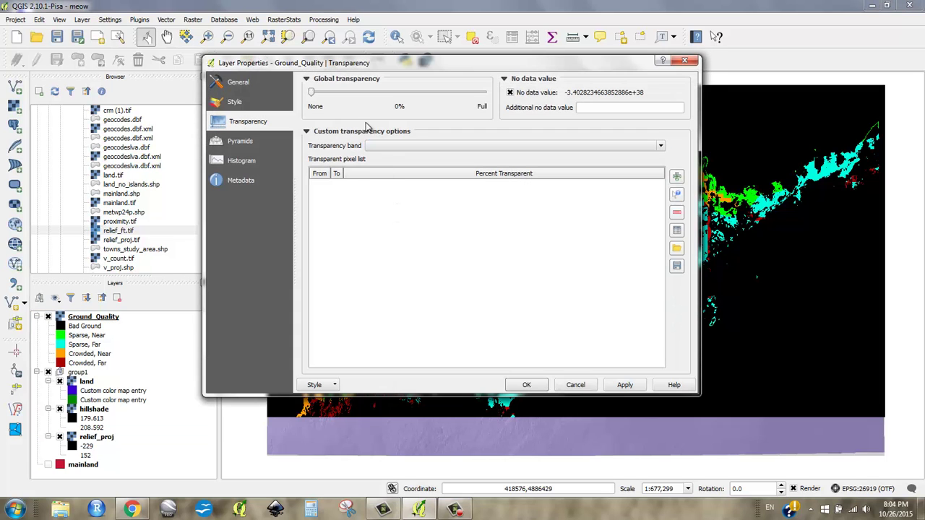
{"action": "left_click", "coordinate": [243, 102]}
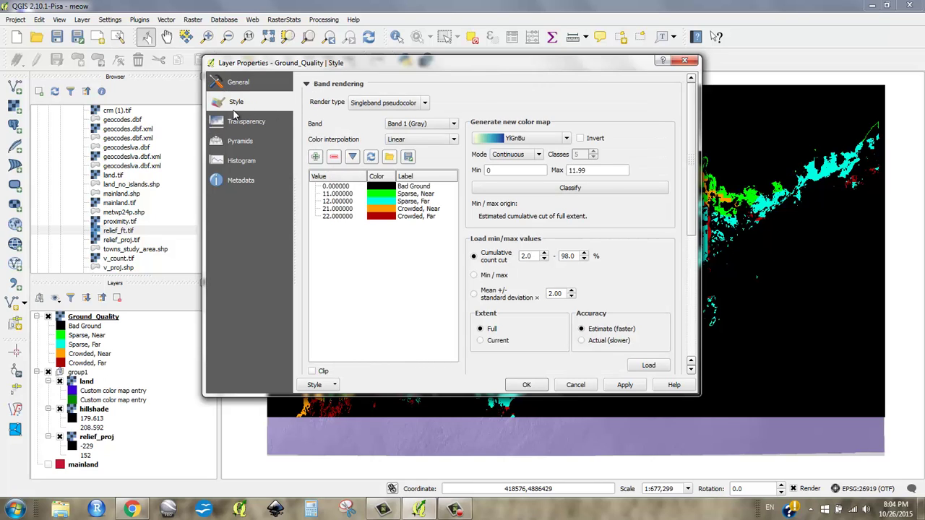
{"action": "left_click", "coordinate": [384, 186]}
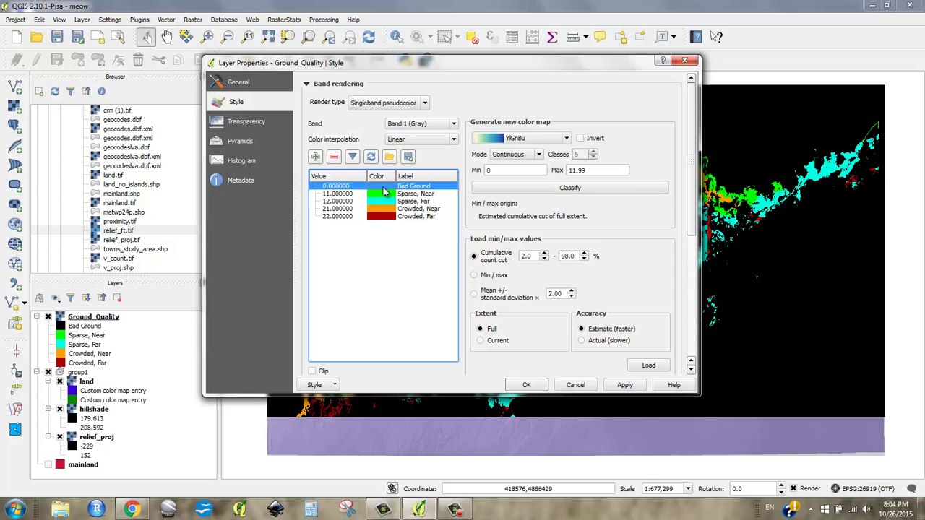
{"action": "double_click", "coordinate": [384, 187]}
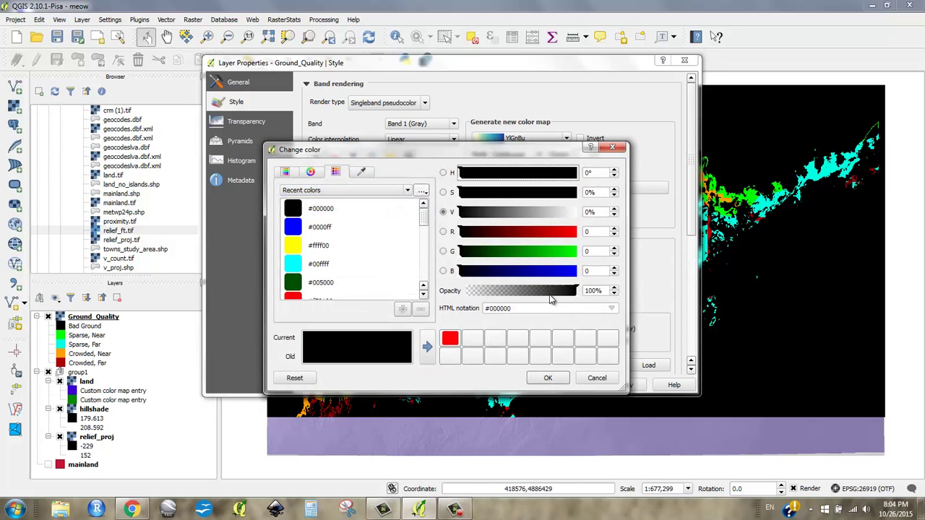
{"action": "left_click_drag", "start_coordinate": [557, 292], "coordinate": [446, 298]}
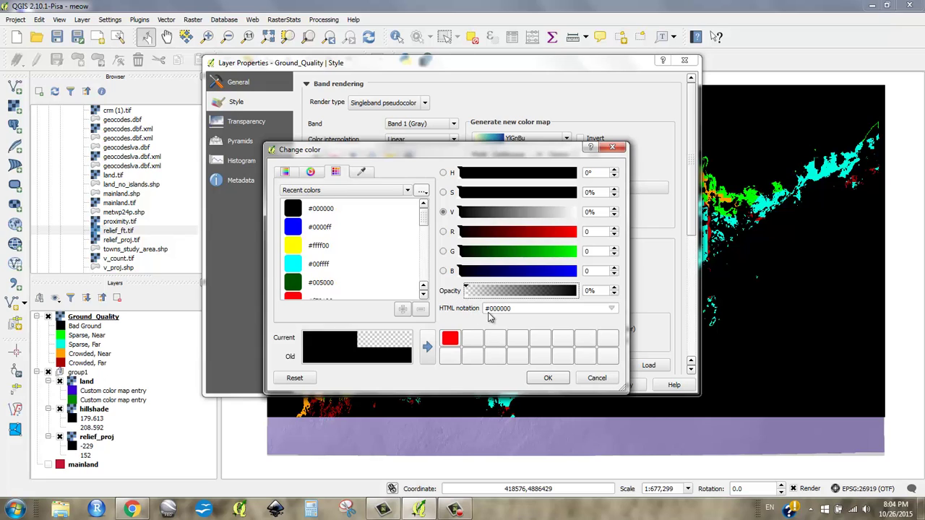
{"action": "left_click", "coordinate": [549, 379]}
{"action": "left_click", "coordinate": [609, 388]}
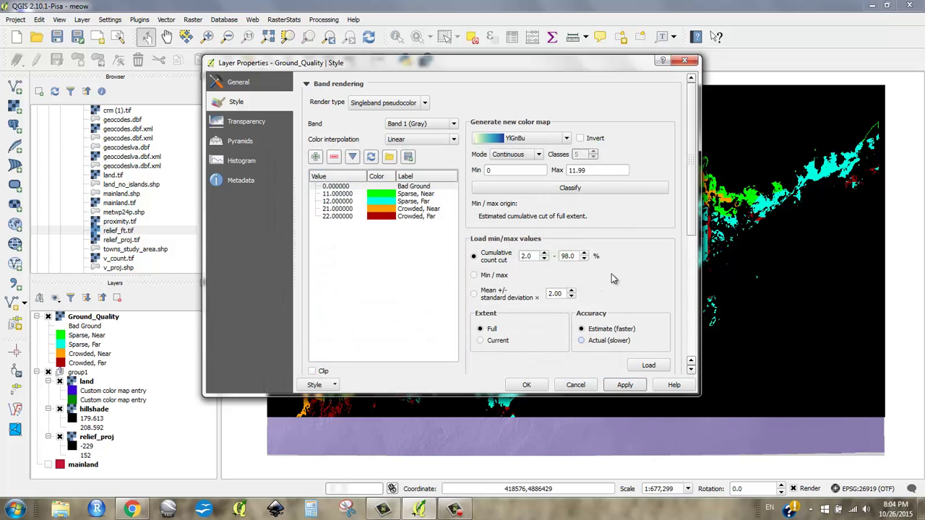
{"action": "left_click_drag", "start_coordinate": [536, 64], "coordinate": [64, 51]}
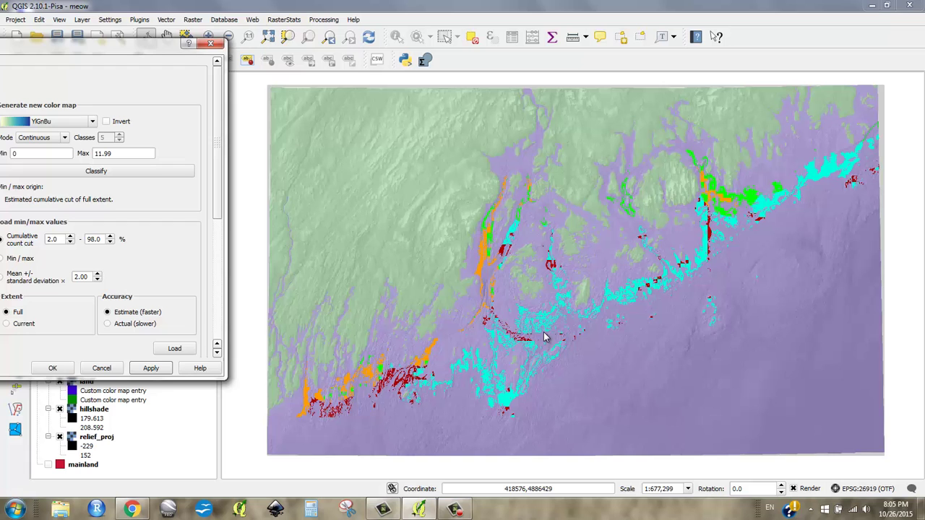
Step: Change the Sparse, Far class colour from cyan to magenta #e200ff and apply it
{"action": "left_click_drag", "start_coordinate": [140, 47], "coordinate": [315, 45]}
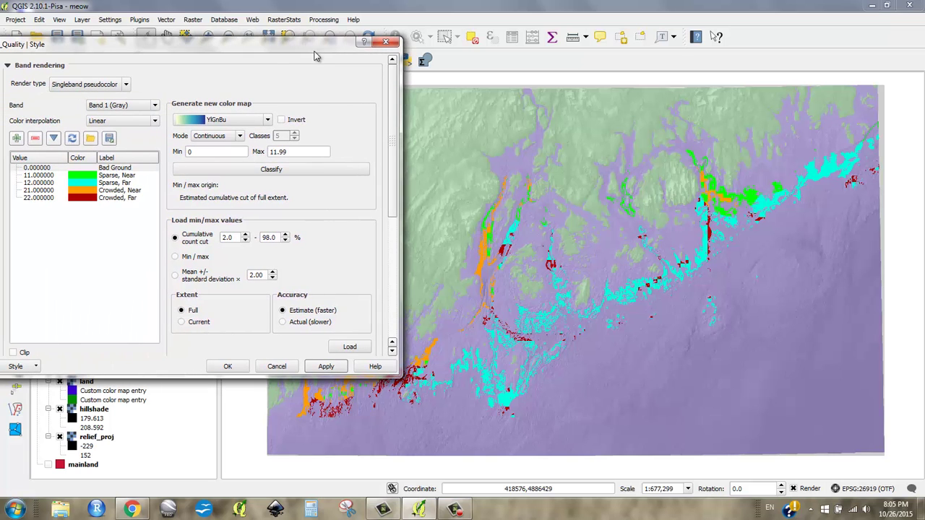
{"action": "double_click", "coordinate": [84, 184]}
{"action": "left_click_drag", "start_coordinate": [551, 174], "coordinate": [556, 175]}
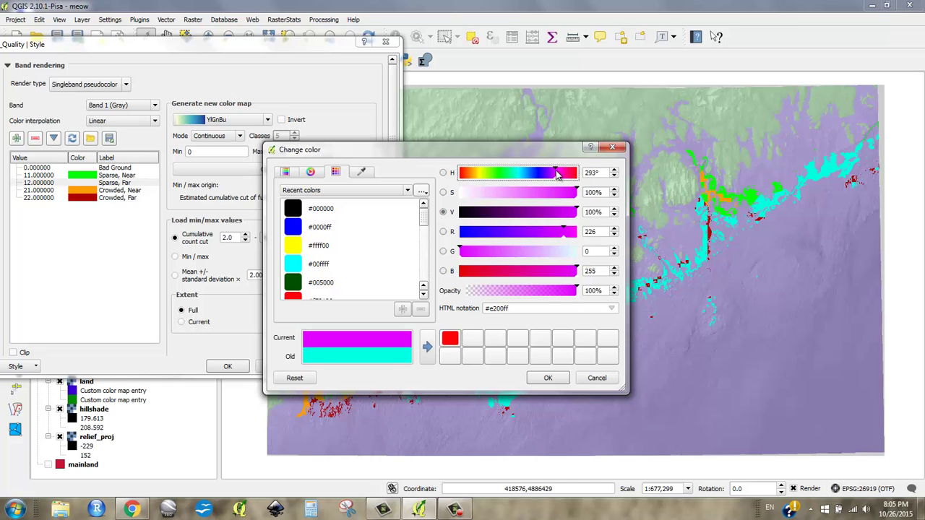
{"action": "left_click", "coordinate": [554, 380]}
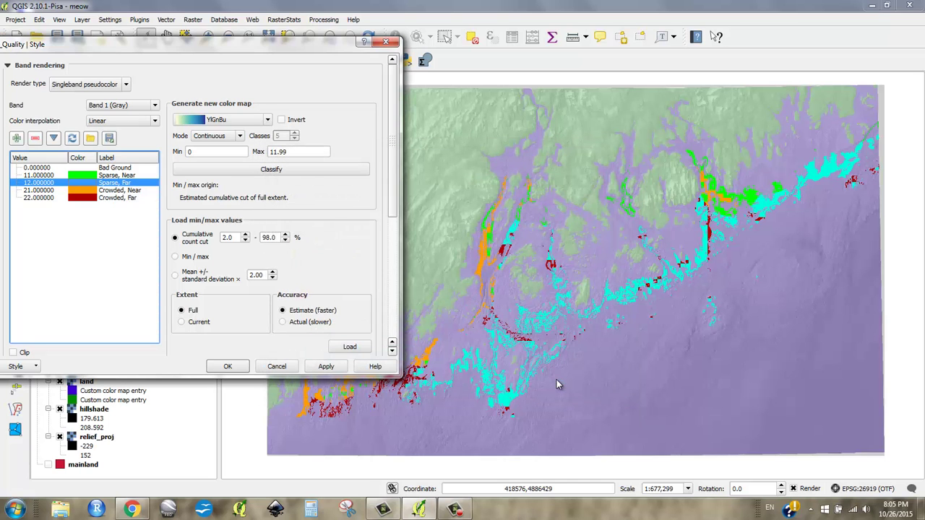
{"action": "left_click", "coordinate": [333, 367]}
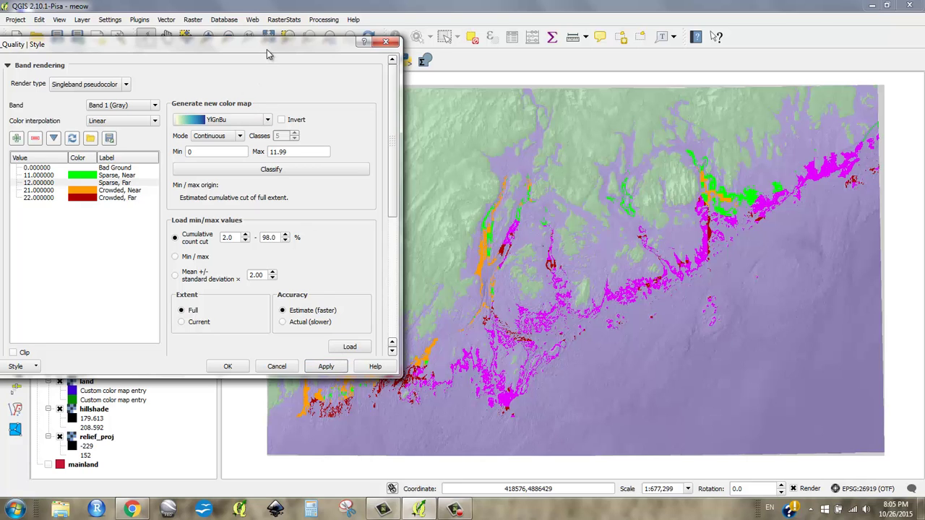
{"action": "left_click_drag", "start_coordinate": [269, 55], "coordinate": [176, 63]}
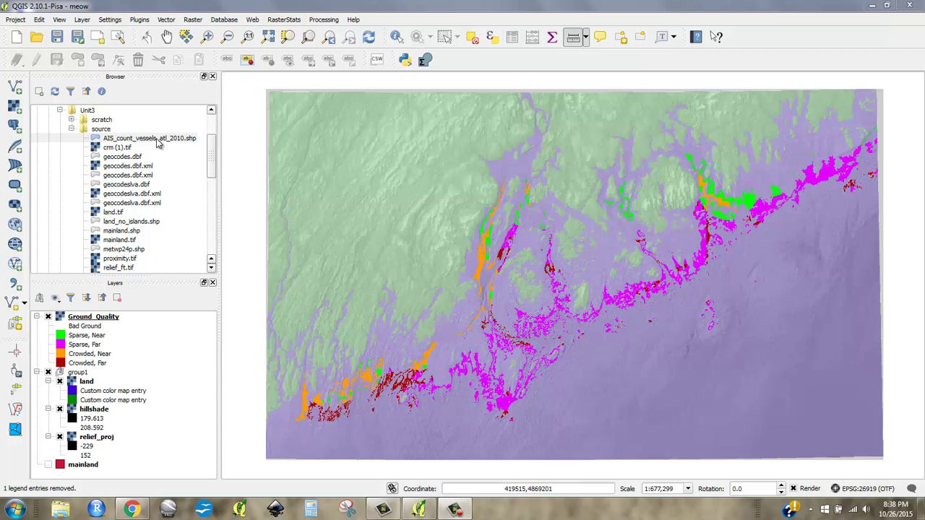
Step: Add AIS_count_vessels_atl_2010.shp to the map and switch it off in the Layers panel
{"action": "mouse_move", "coordinate": [159, 142]}
{"action": "left_mouse_down"}
{"action": "mouse_move", "coordinate": [365, 244]}
{"action": "mouse_move", "coordinate": [427, 246]}
{"action": "left_mouse_up"}
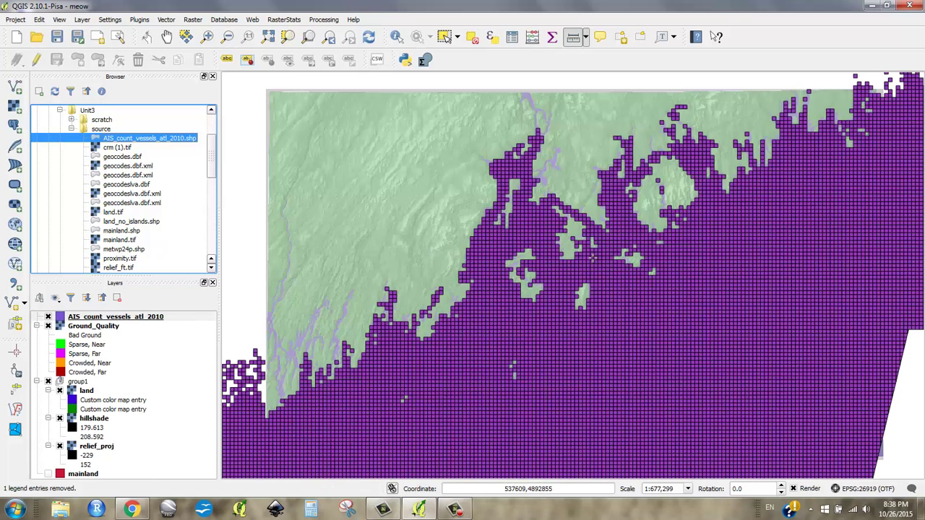
{"action": "left_click", "coordinate": [47, 316]}
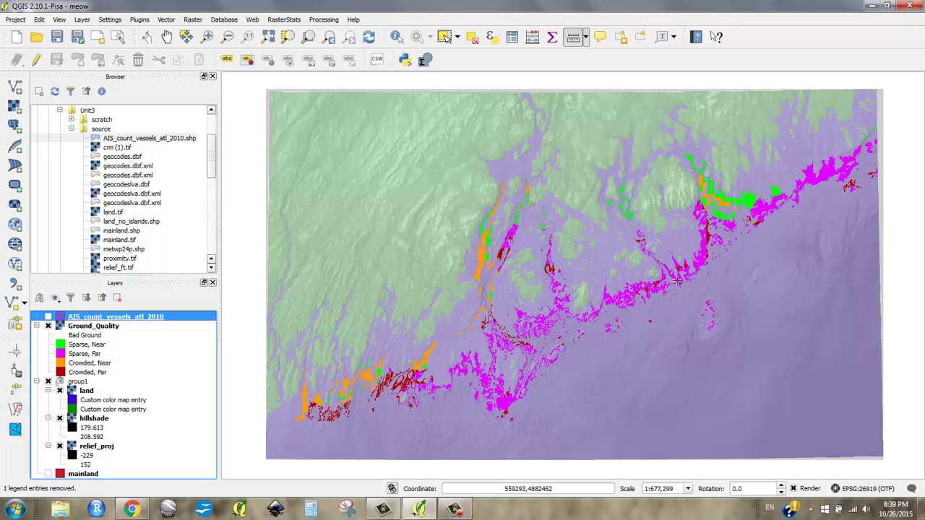
Step: Open the Processing Toolbox and select Majority filter under Geoalgorithms > Raster > Filters
{"action": "left_click", "coordinate": [171, 24]}
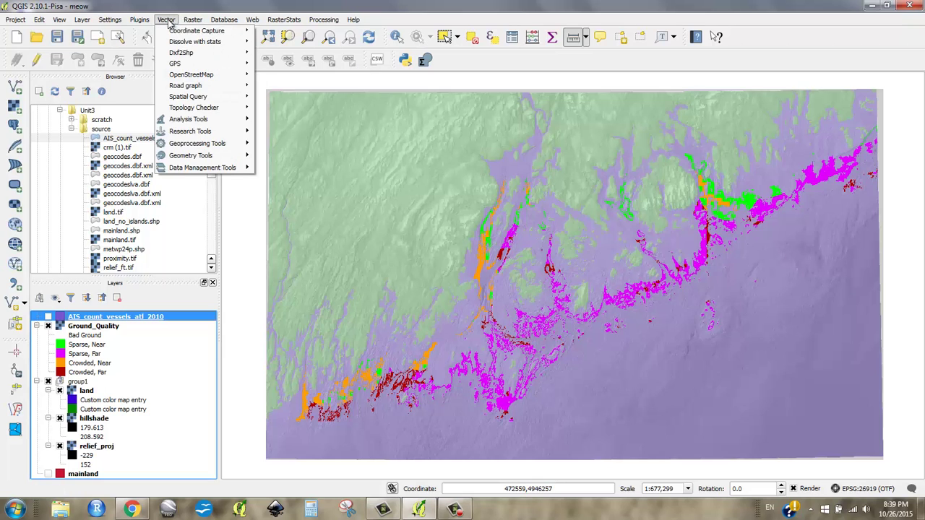
{"action": "mouse_move", "coordinate": [187, 25]}
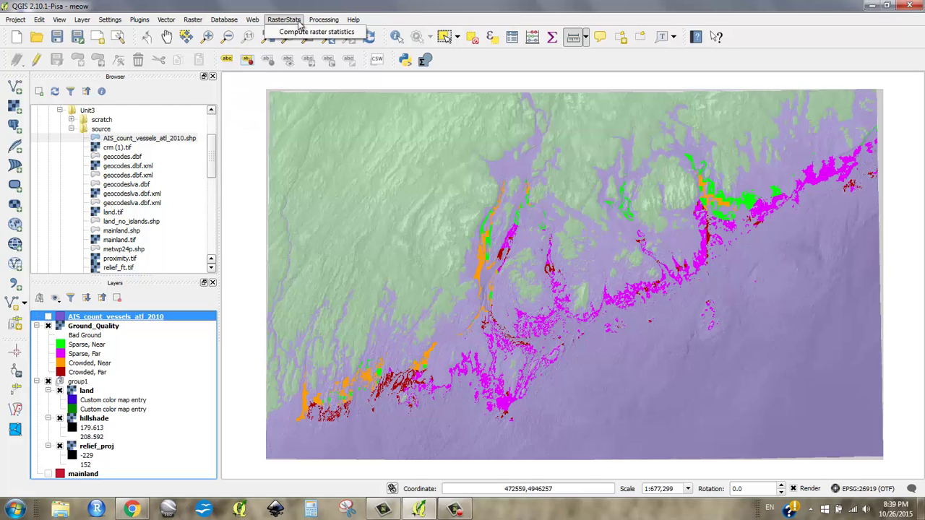
{"action": "mouse_move", "coordinate": [322, 24]}
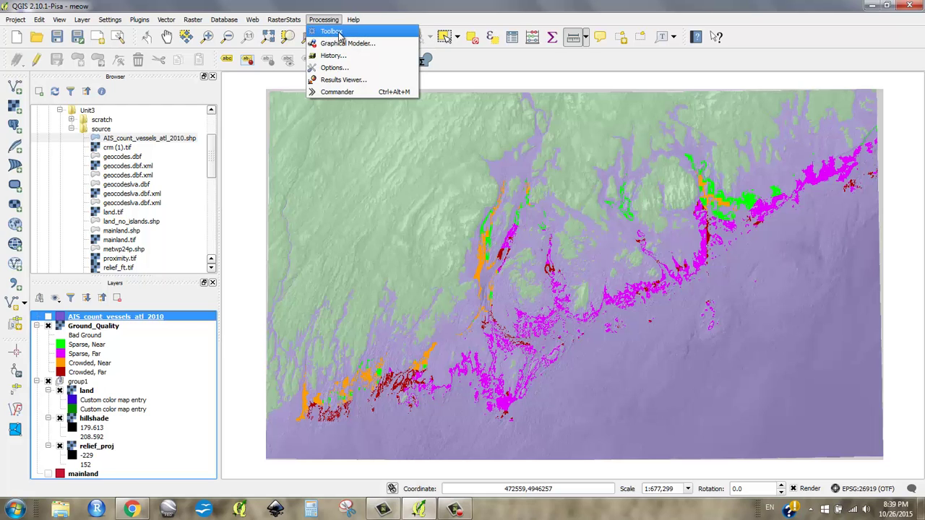
{"action": "left_click", "coordinate": [338, 36]}
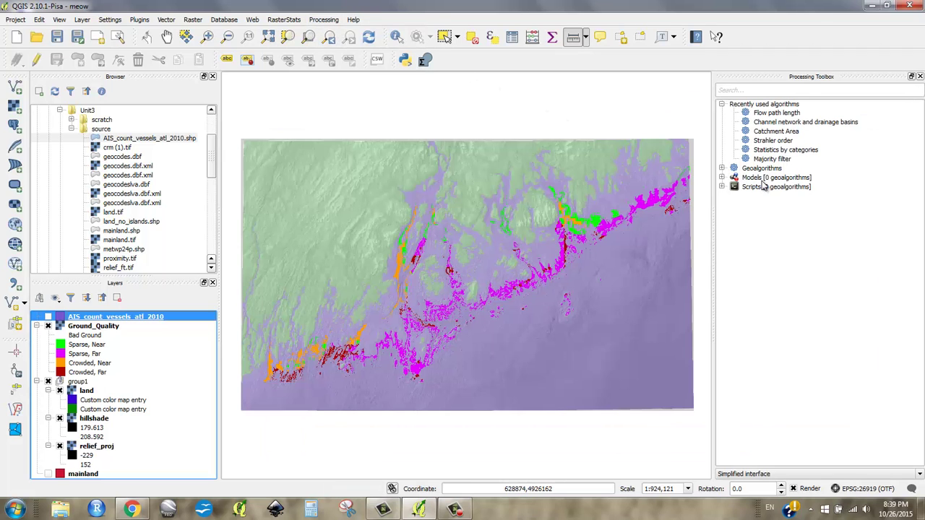
{"action": "left_click", "coordinate": [775, 91]}
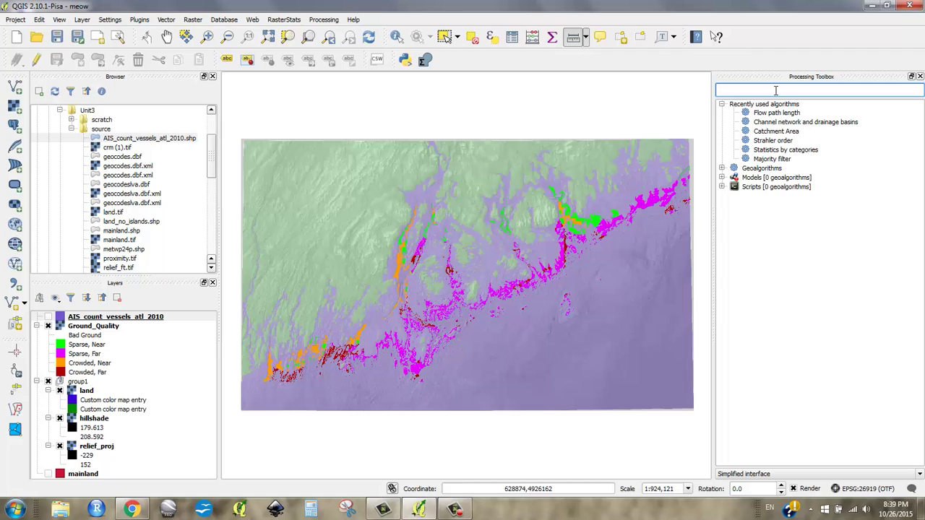
{"action": "left_click", "coordinate": [722, 168]}
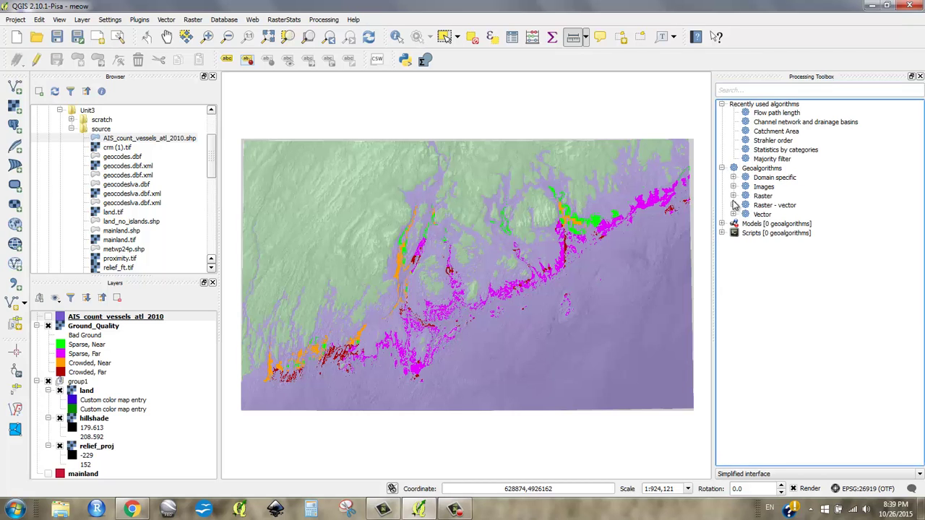
{"action": "left_click", "coordinate": [733, 196]}
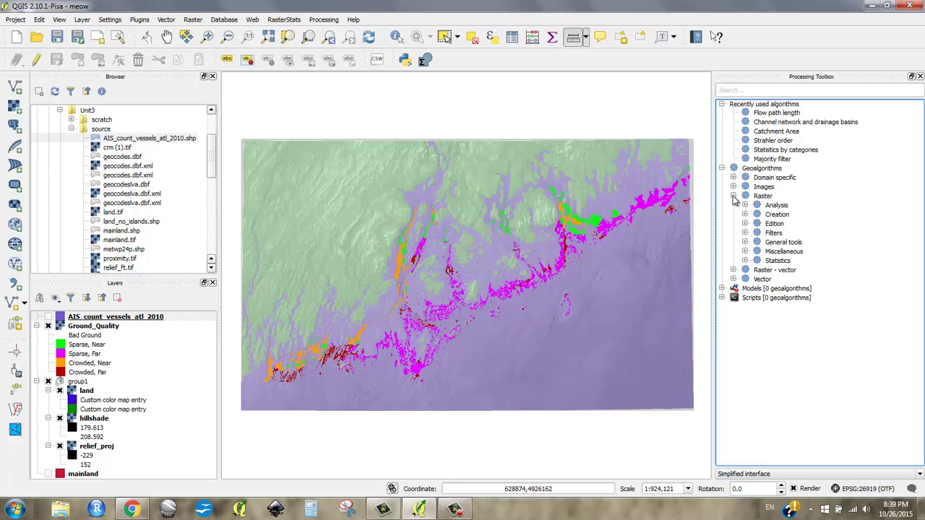
{"action": "left_click", "coordinate": [745, 233]}
{"action": "left_click", "coordinate": [816, 261]}
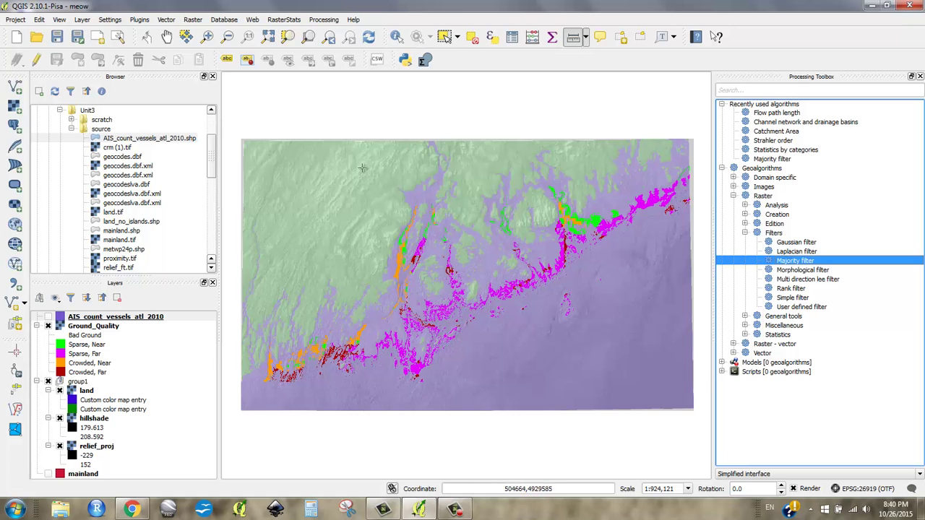
Step: Zoom into the map and open the Majority filter tool
{"action": "scroll", "coordinate": [575, 221], "scroll_direction": "up", "scroll_amount": 2}
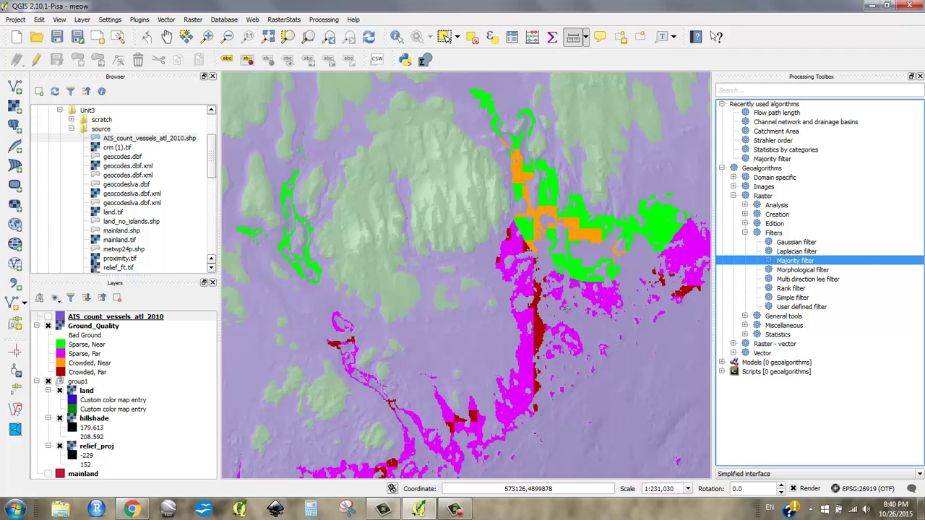
{"action": "scroll", "coordinate": [568, 235], "scroll_direction": "up", "scroll_amount": 3}
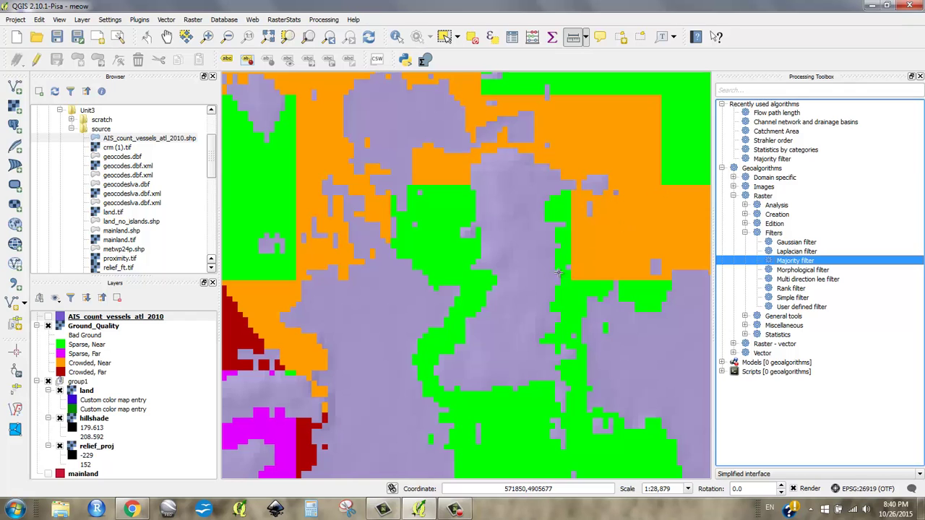
{"action": "double_click", "coordinate": [788, 261]}
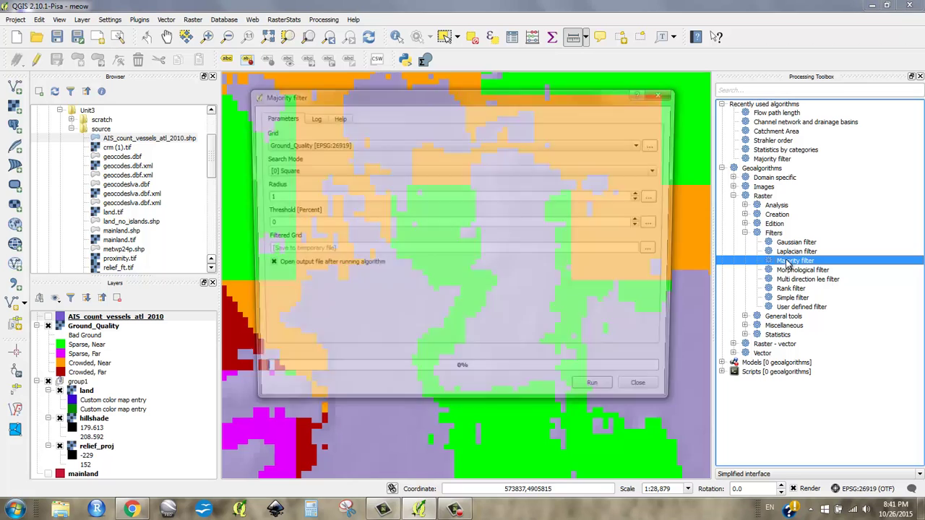
Step: Set the Majority filter to Circle search mode with radius 8, and open a calculator
{"action": "left_click_drag", "start_coordinate": [425, 97], "coordinate": [377, 69]}
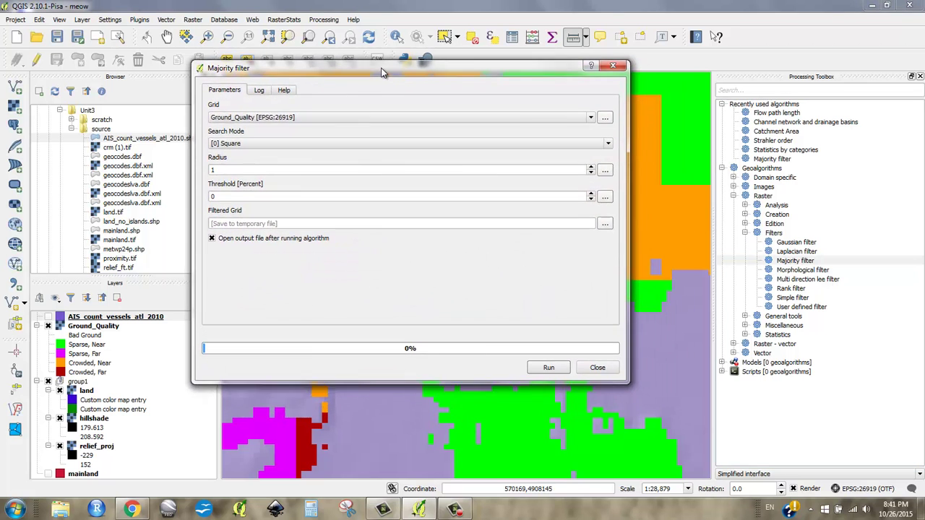
{"action": "left_click", "coordinate": [262, 142]}
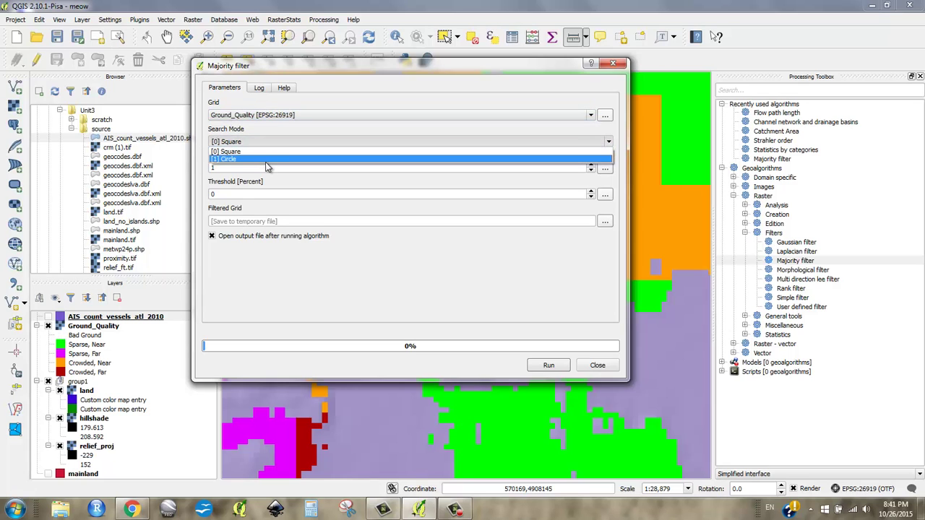
{"action": "left_click", "coordinate": [265, 161]}
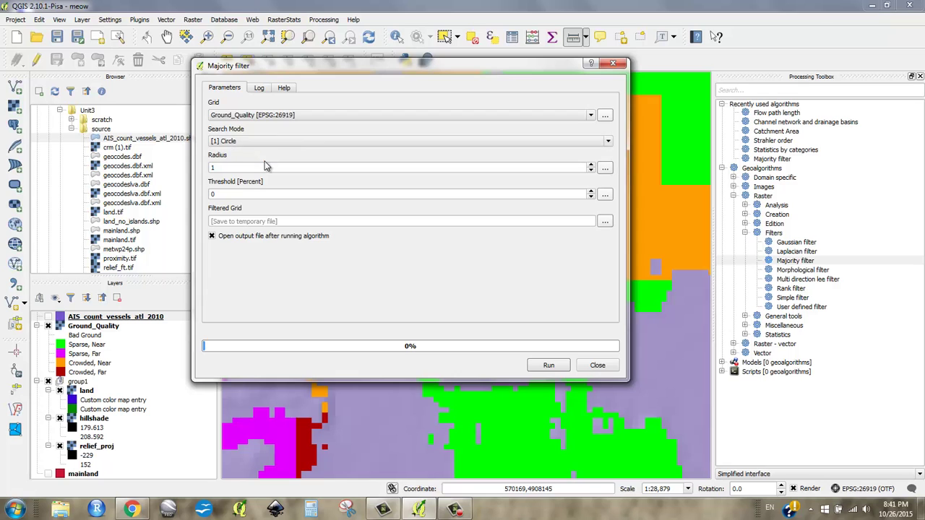
{"action": "left_click_drag", "start_coordinate": [480, 68], "coordinate": [287, 43]}
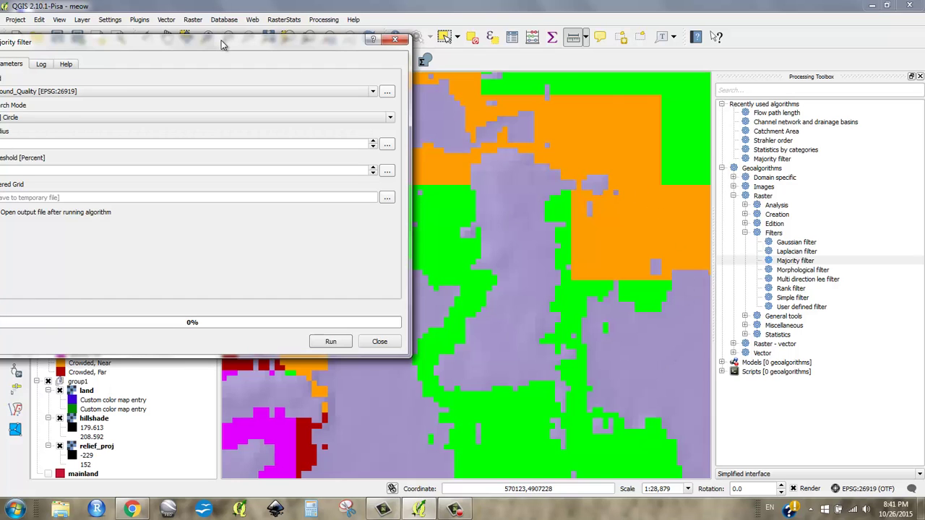
{"action": "left_click_drag", "start_coordinate": [225, 42], "coordinate": [325, 70]}
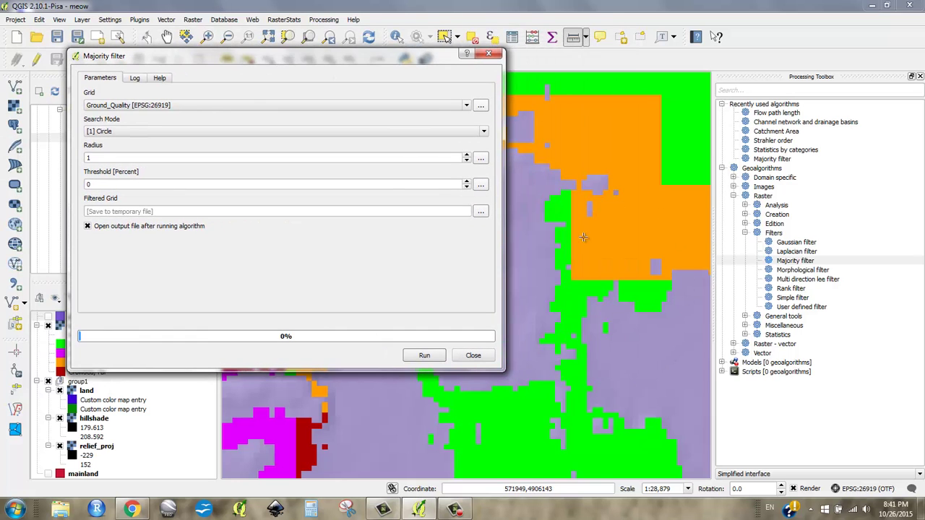
{"action": "left_click", "coordinate": [141, 158]}
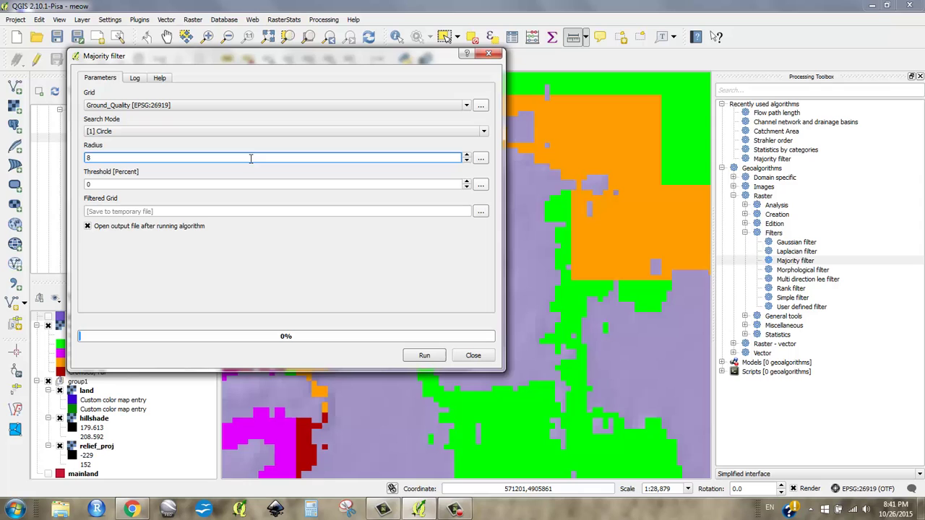
{"action": "type", "text": "8"}
{"action": "left_click", "coordinate": [318, 510]}
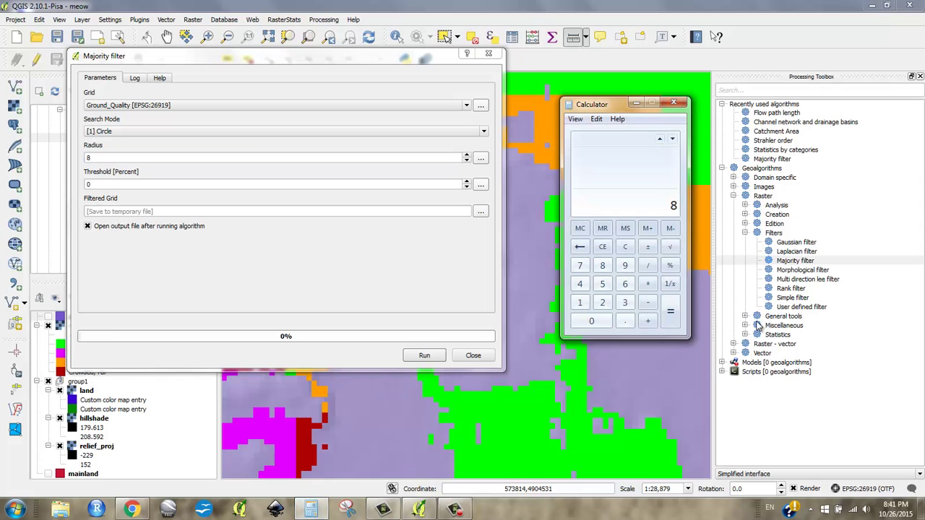
{"action": "key", "text": "Return"}
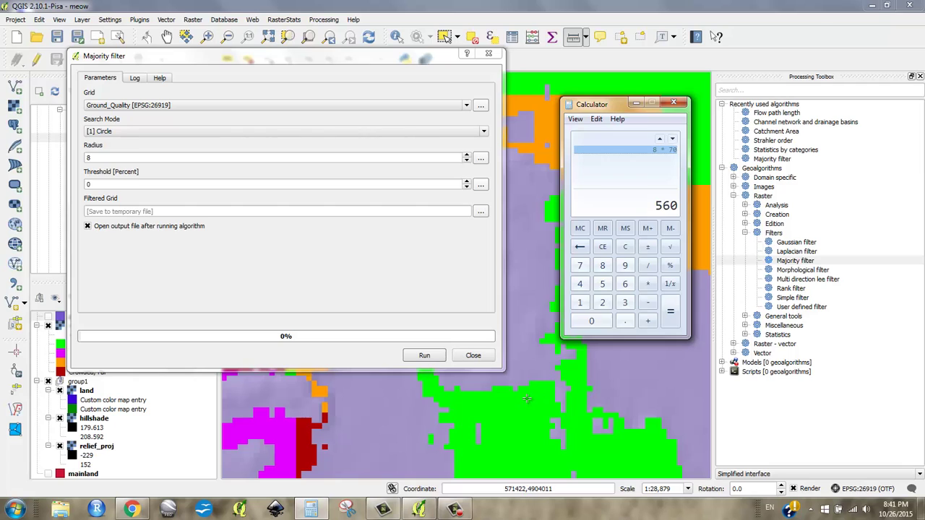
{"action": "type", "text": "2"}
{"action": "key", "text": "Return"}
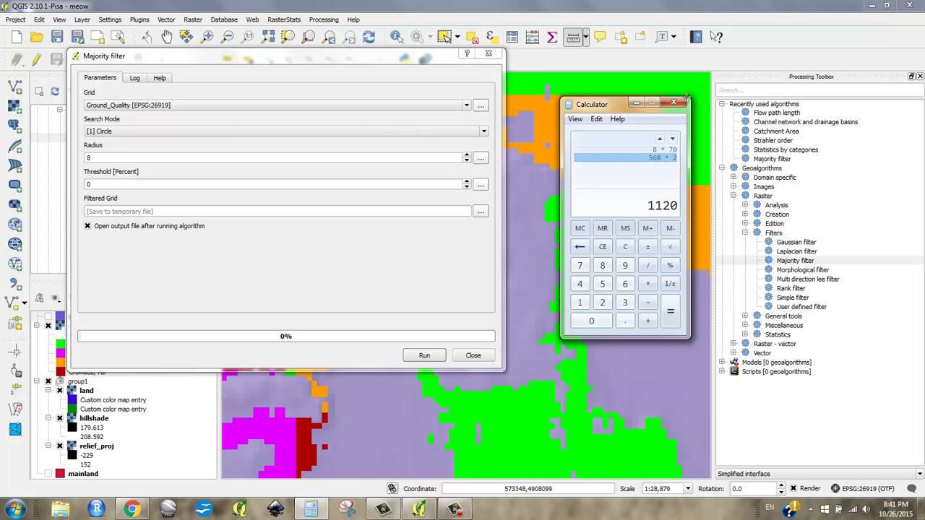
{"action": "left_click", "coordinate": [673, 102]}
{"action": "scroll", "coordinate": [578, 211], "scroll_direction": "down", "scroll_amount": 1}
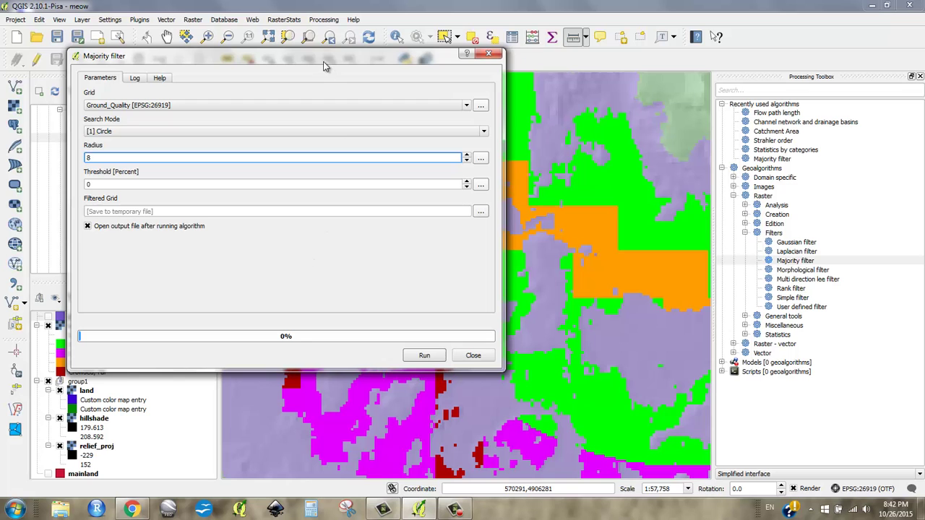
Step: Zoom out and pan to show all coastal ground-quality patches, keeping the filter dialog aside
{"action": "left_click_drag", "start_coordinate": [324, 66], "coordinate": [390, 80]}
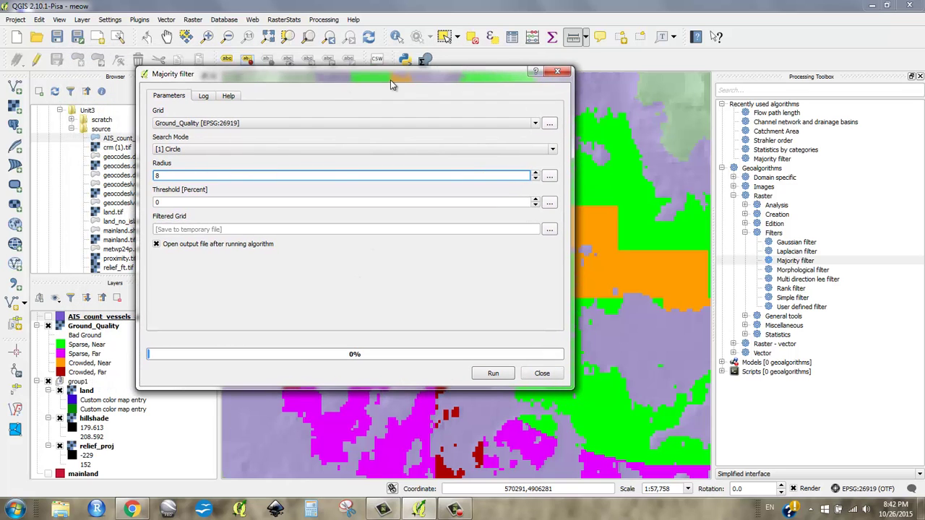
{"action": "scroll", "coordinate": [642, 281], "scroll_direction": "down", "scroll_amount": 1}
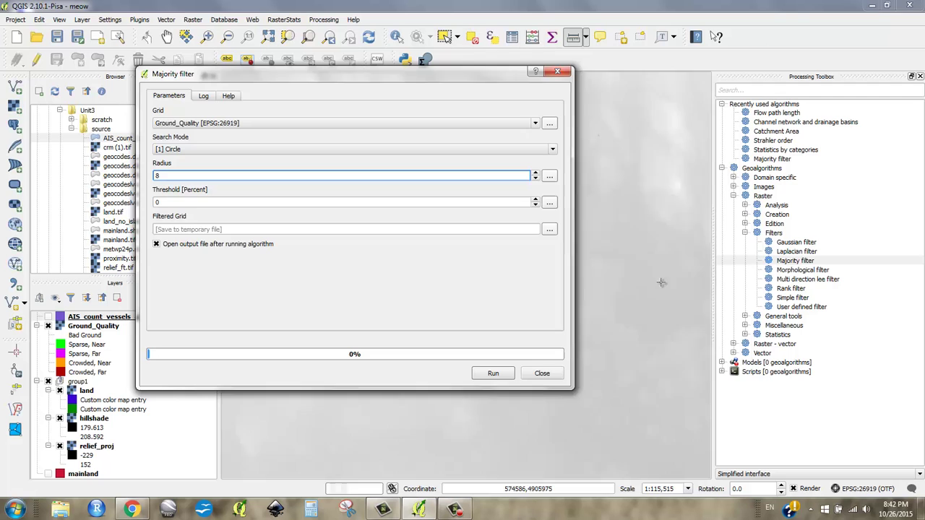
{"action": "scroll", "coordinate": [693, 289], "scroll_direction": "down", "scroll_amount": 1}
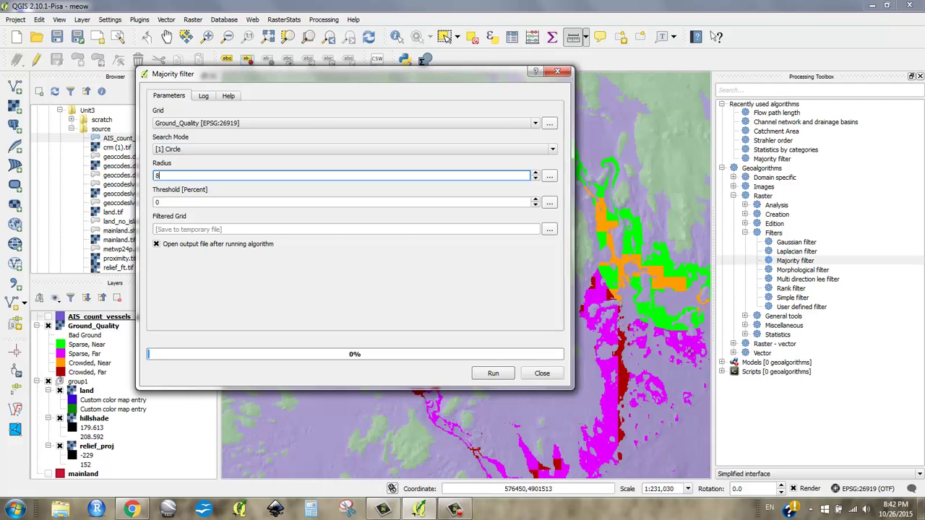
{"action": "scroll", "coordinate": [689, 357], "scroll_direction": "down", "scroll_amount": 1}
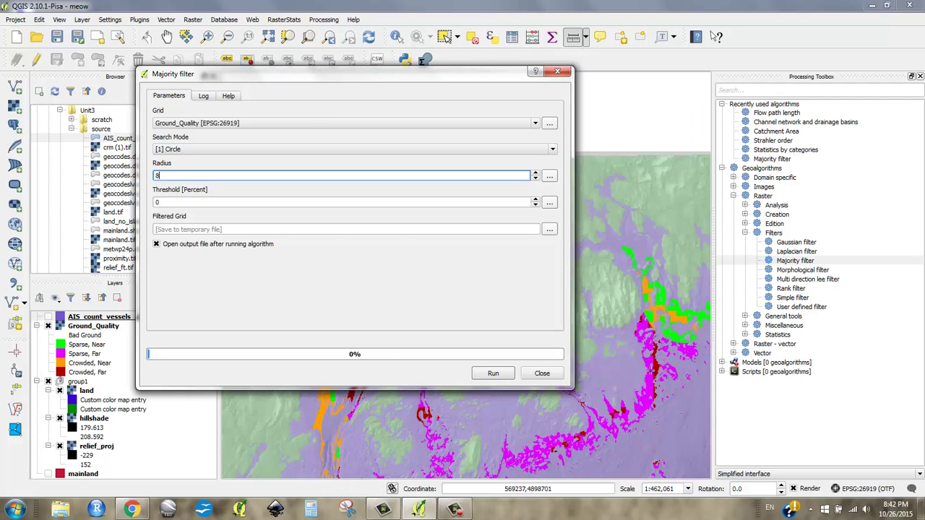
{"action": "left_click_drag", "start_coordinate": [651, 393], "coordinate": [644, 338]}
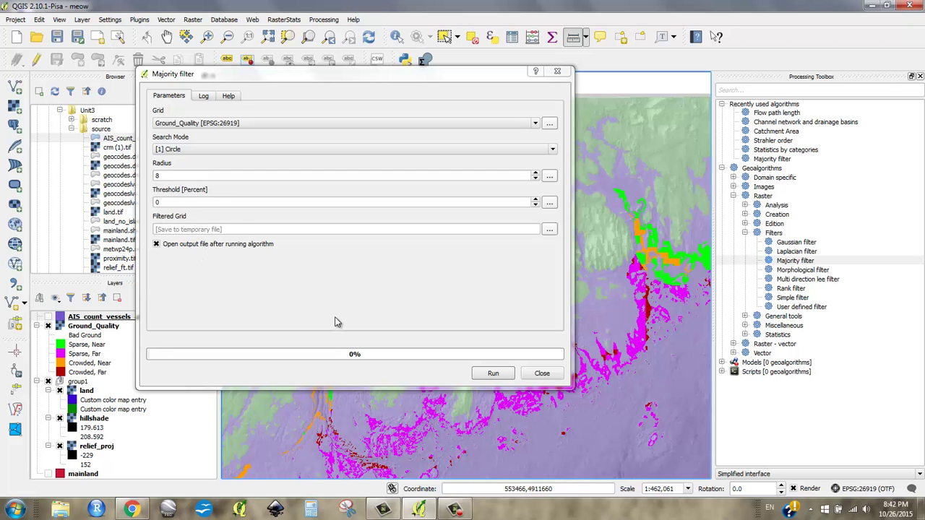
{"action": "left_click", "coordinate": [384, 76]}
{"action": "left_click_drag", "start_coordinate": [383, 75], "coordinate": [414, 63]}
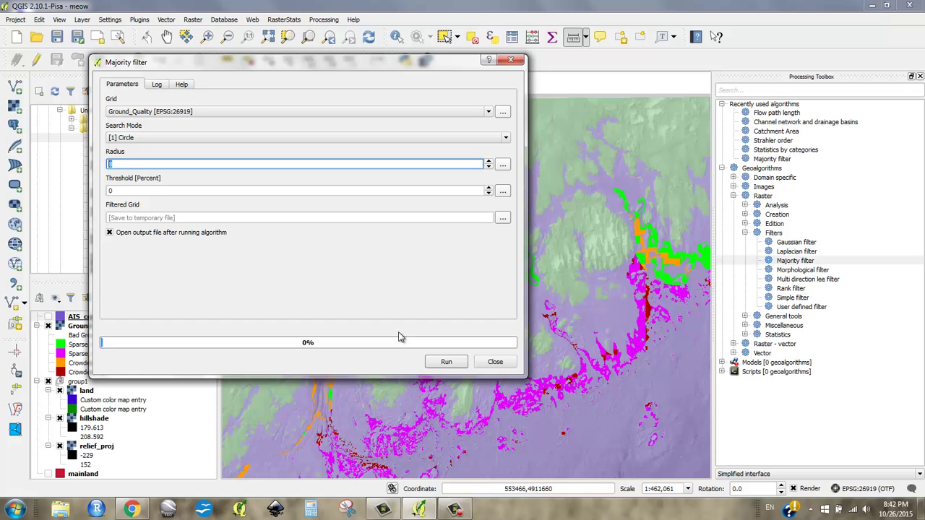
Step: Run the Majority filter, then copy Ground_Quality's layer style
{"action": "left_click", "coordinate": [447, 363]}
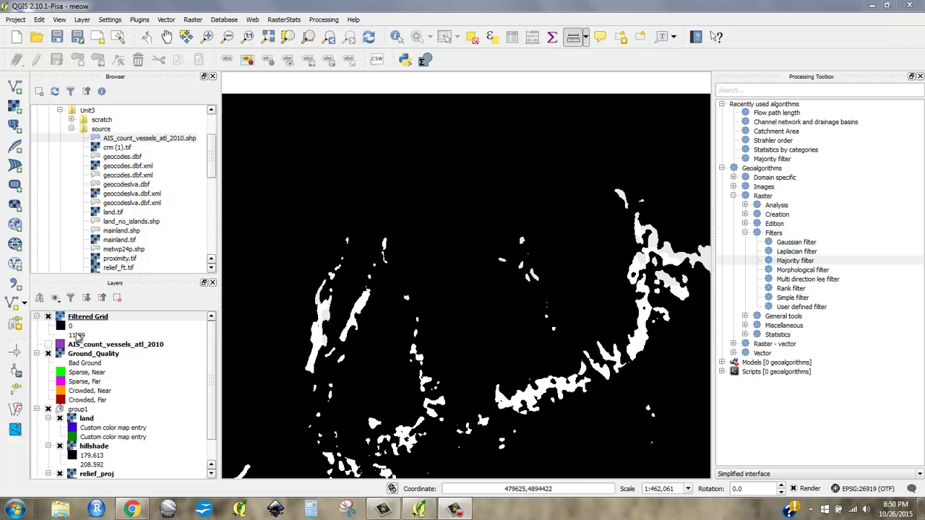
{"action": "left_click", "coordinate": [76, 334]}
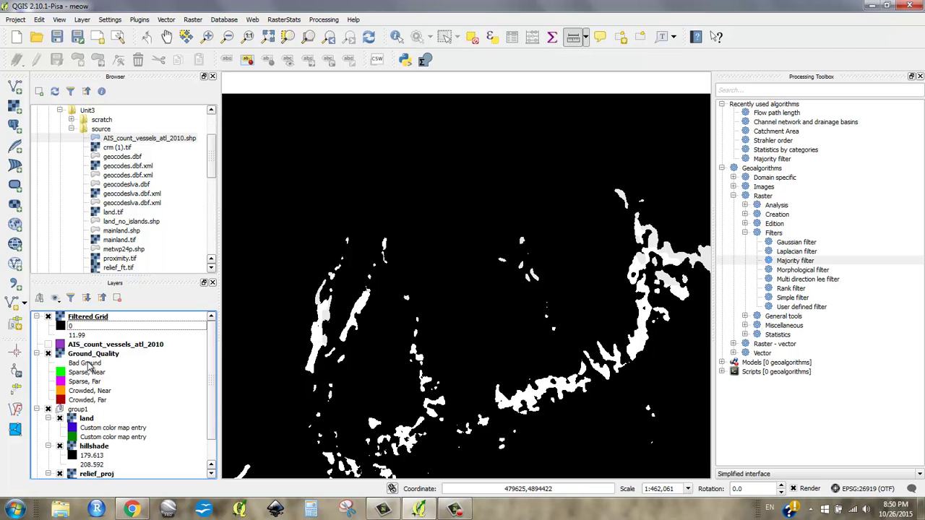
{"action": "right_click", "coordinate": [88, 355]}
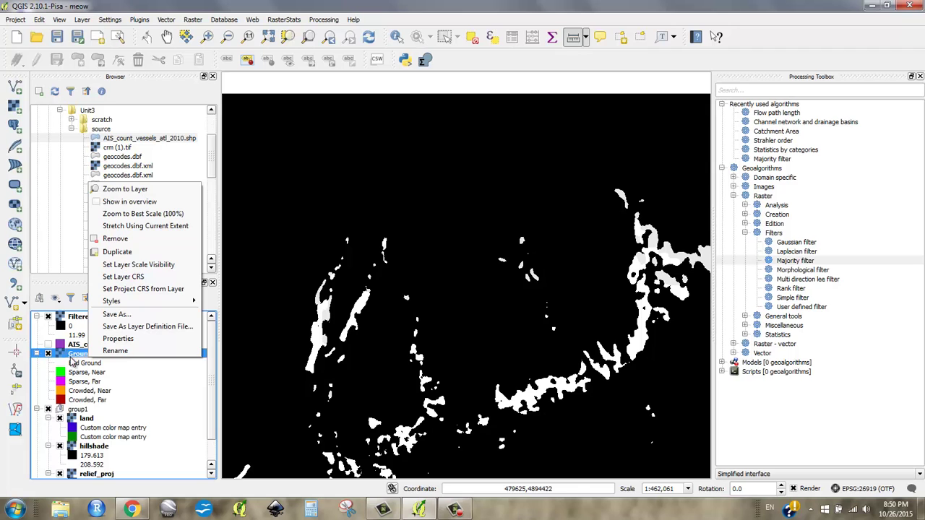
{"action": "left_click", "coordinate": [70, 359]}
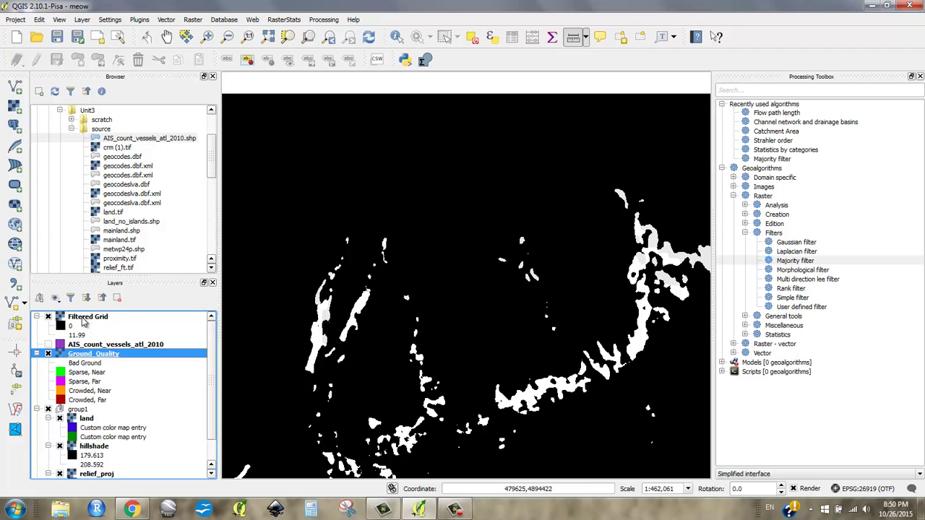
{"action": "right_click", "coordinate": [83, 358]}
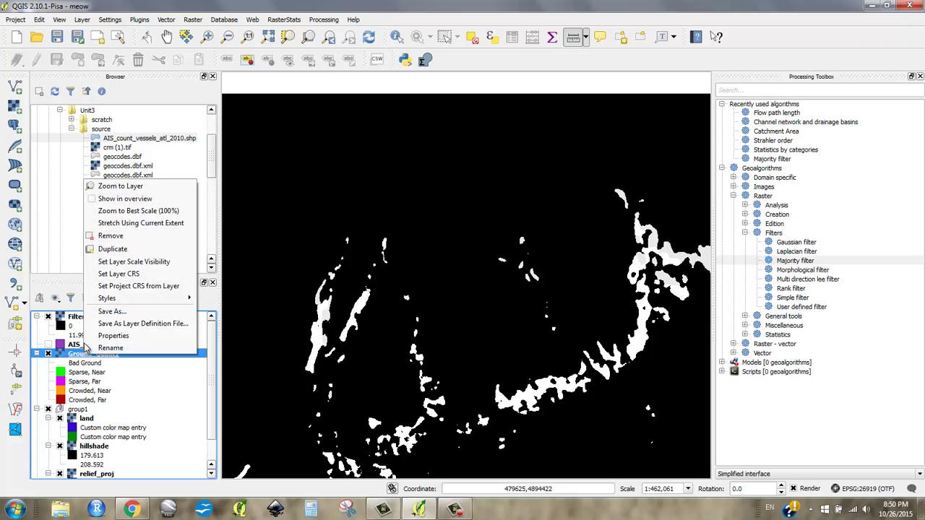
{"action": "mouse_move", "coordinate": [189, 297]}
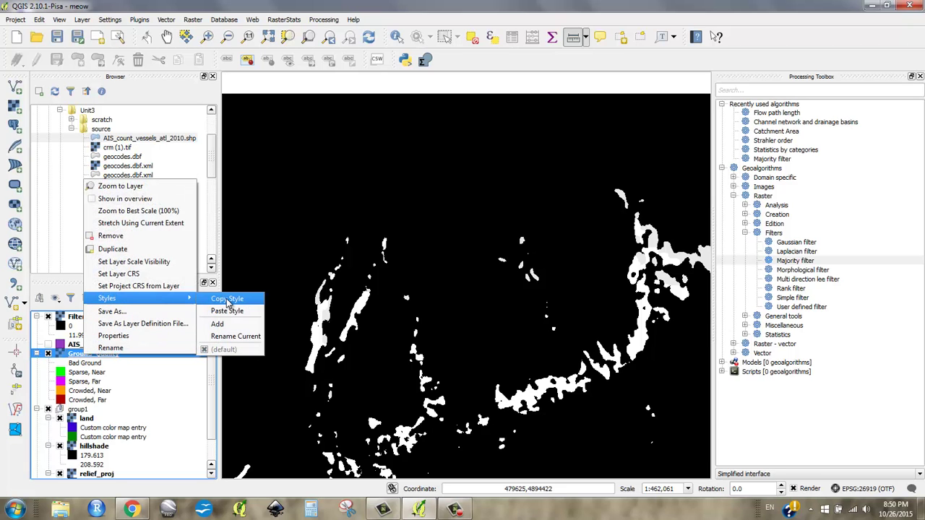
{"action": "left_click", "coordinate": [228, 299]}
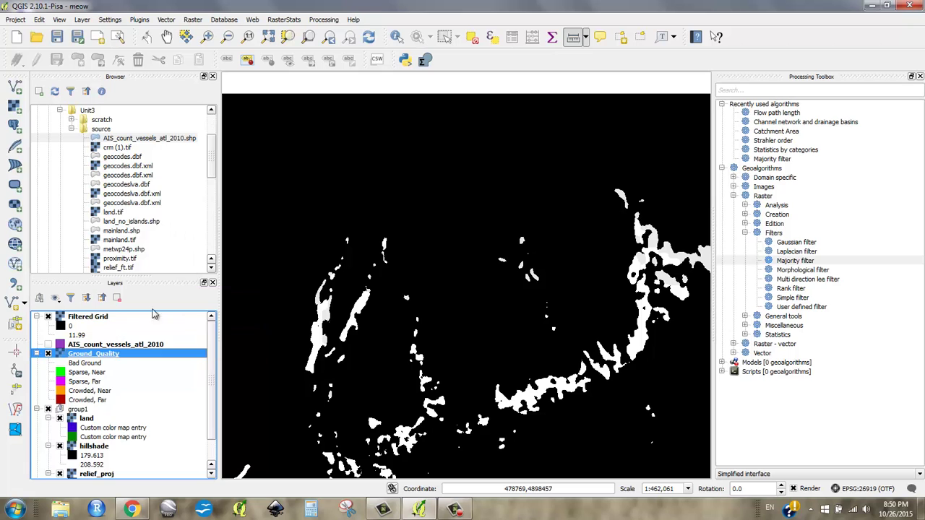
Step: Paste the copied Ground_Quality style onto the Filtered Grid layer
{"action": "right_click", "coordinate": [97, 321]}
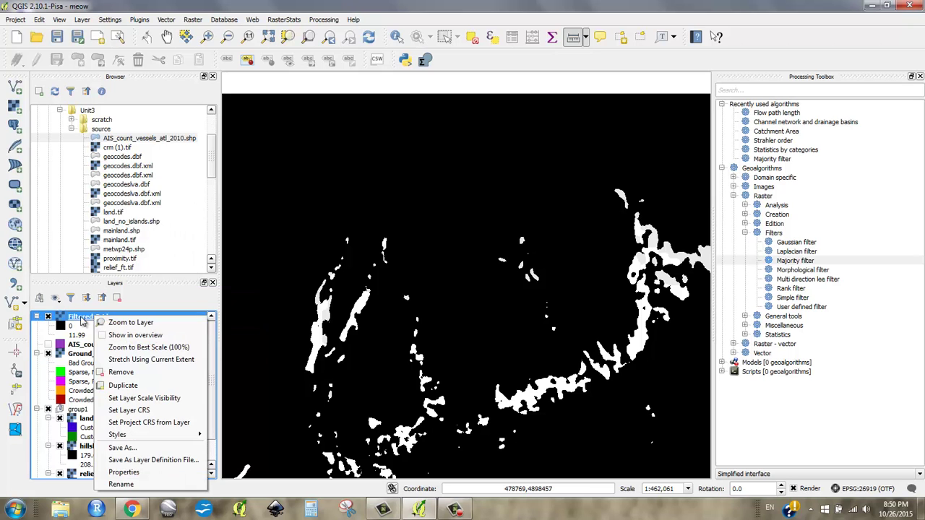
{"action": "mouse_move", "coordinate": [158, 437]}
{"action": "left_click", "coordinate": [230, 447]}
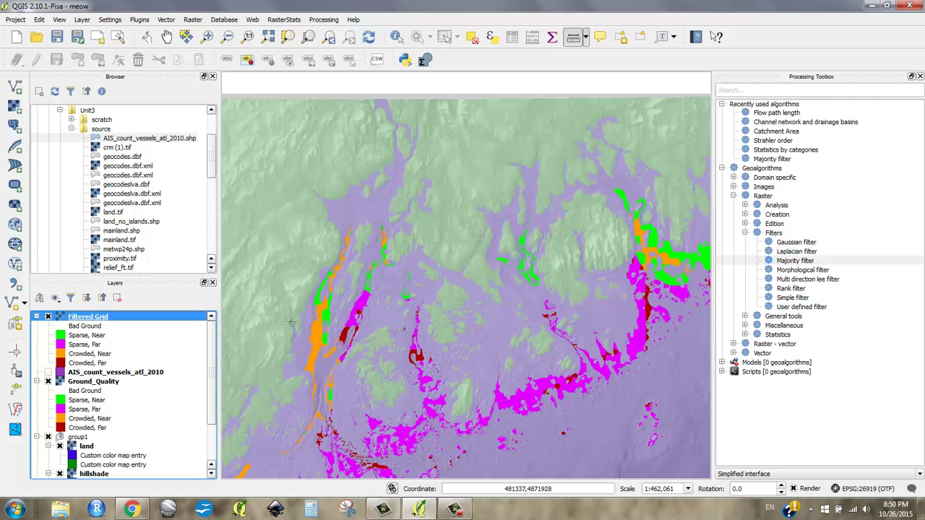
Step: Compare Filtered Grid with Ground_Quality, leaving Ground_Quality and group1 hidden and the patches centred
{"action": "scroll", "coordinate": [416, 160], "scroll_direction": "down", "scroll_amount": 1}
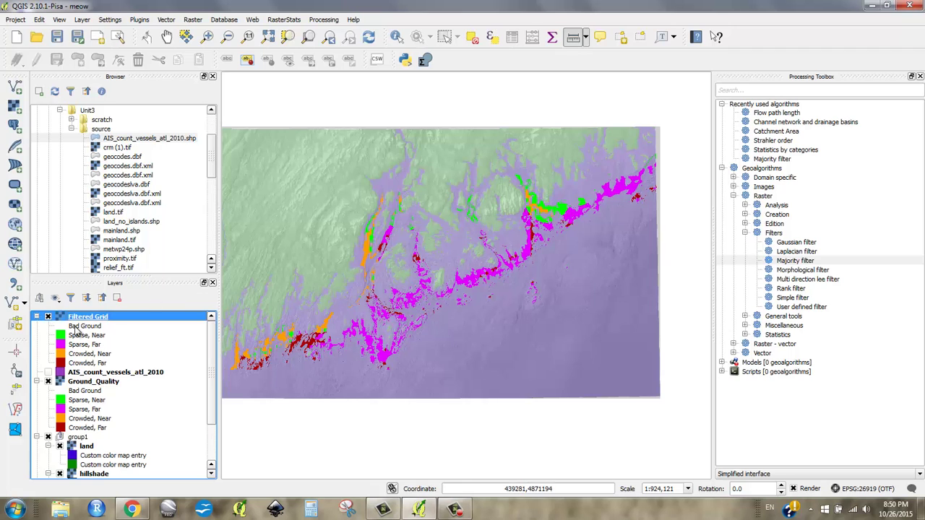
{"action": "left_click", "coordinate": [48, 381]}
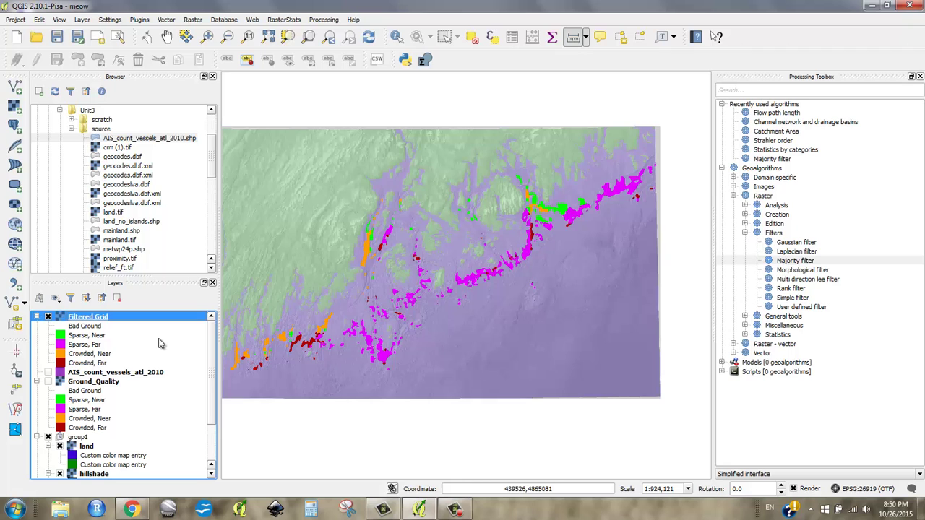
{"action": "left_click", "coordinate": [48, 438]}
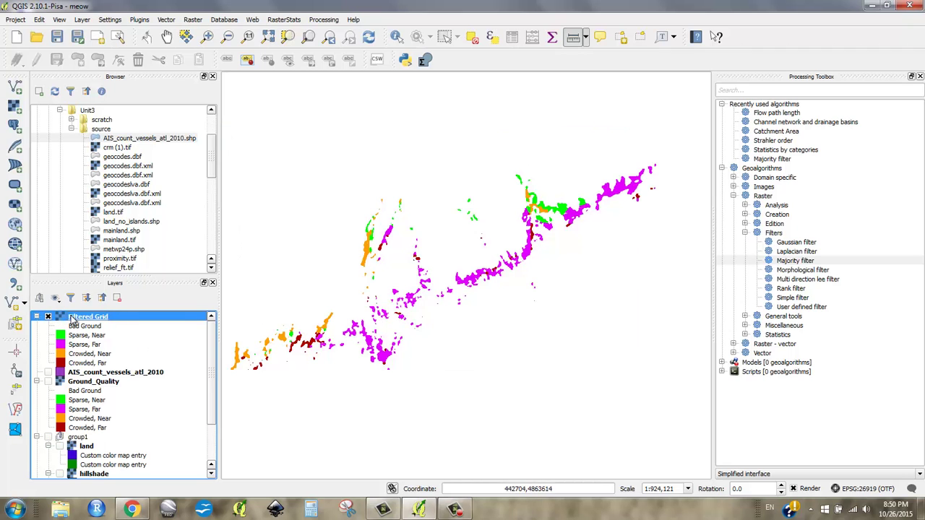
{"action": "left_click", "coordinate": [49, 382]}
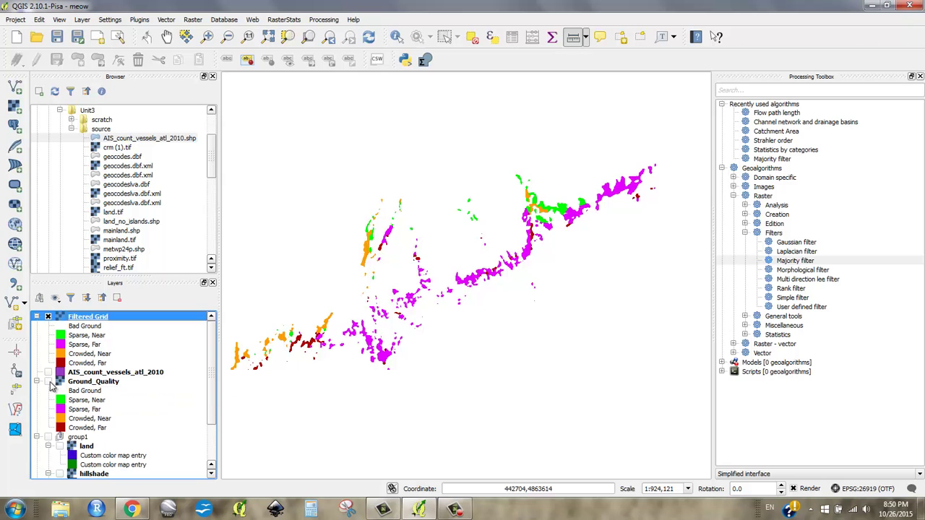
{"action": "left_click", "coordinate": [48, 318]}
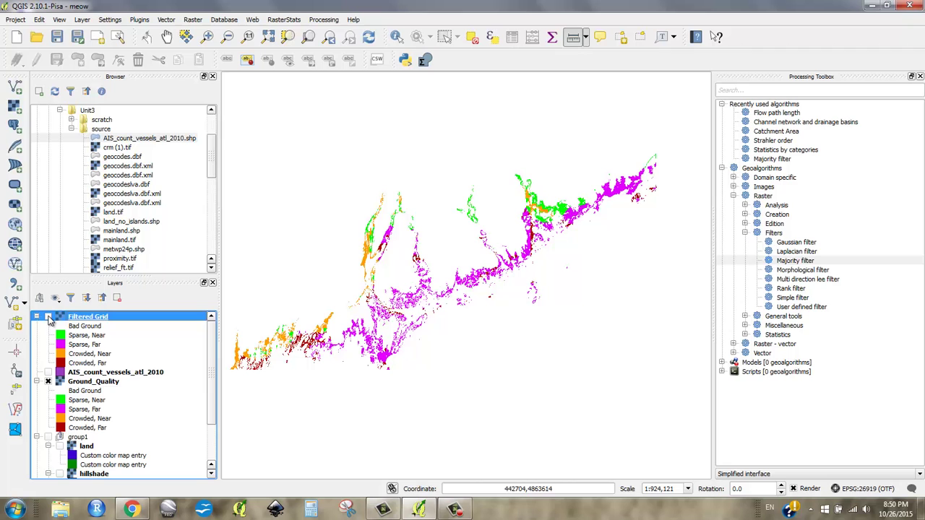
{"action": "left_click", "coordinate": [49, 318]}
{"action": "left_click", "coordinate": [49, 381]}
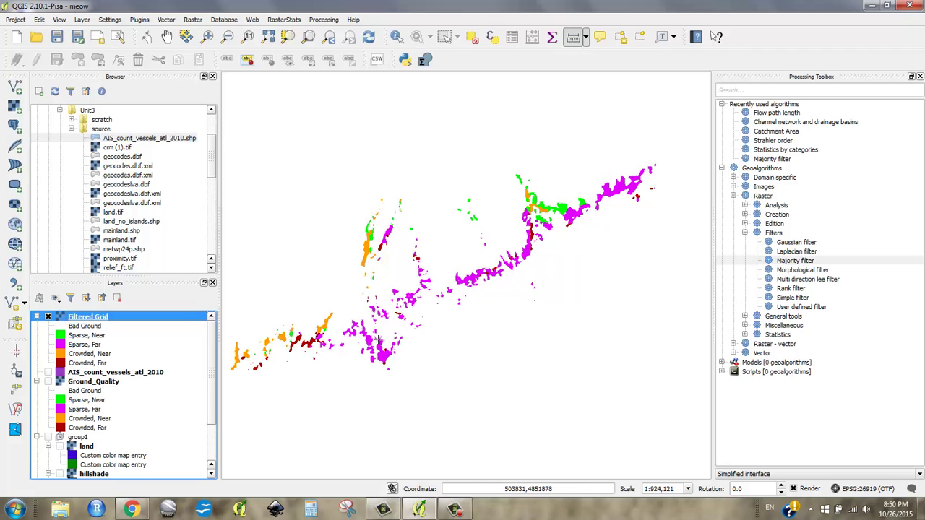
{"action": "left_click_drag", "start_coordinate": [364, 267], "coordinate": [394, 283]}
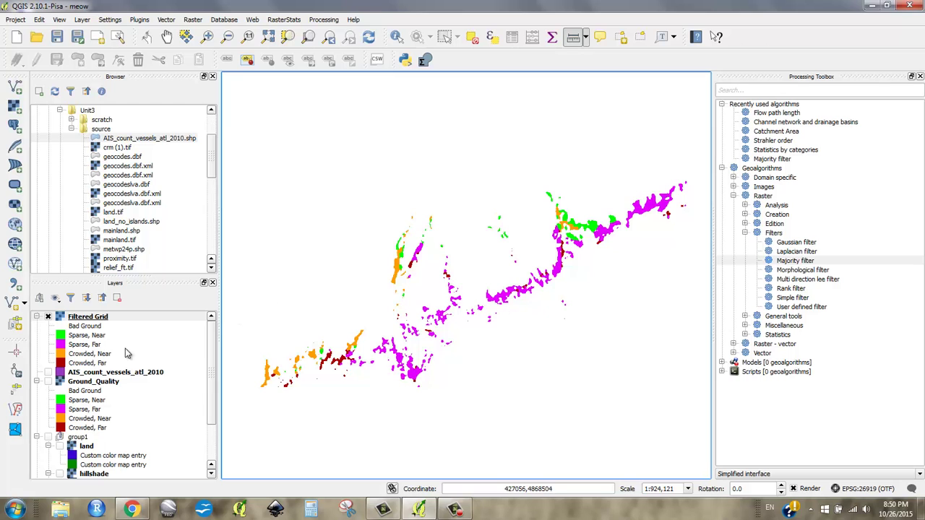
Step: Show group1 again and change grounds_gen's Sparse, Far class colour to yellow (#ffff00)
{"action": "left_click", "coordinate": [47, 438]}
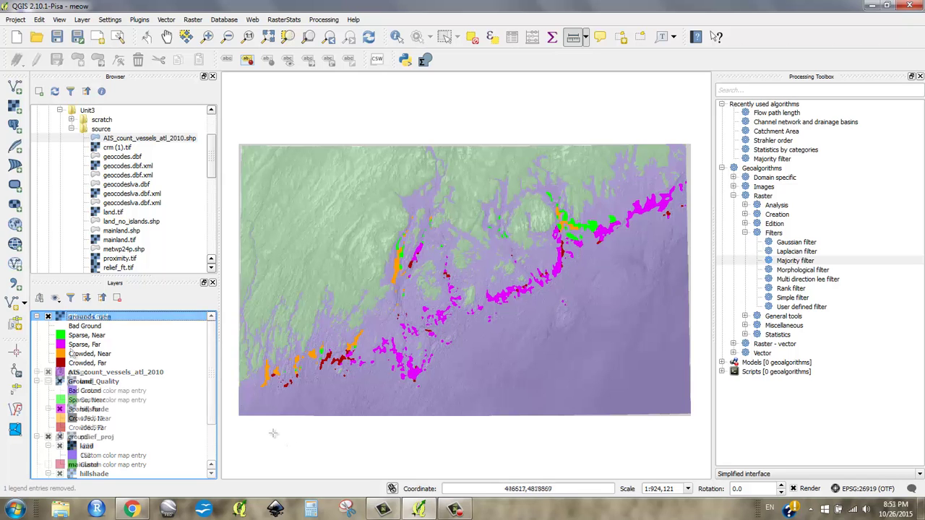
{"action": "double_click", "coordinate": [63, 346]}
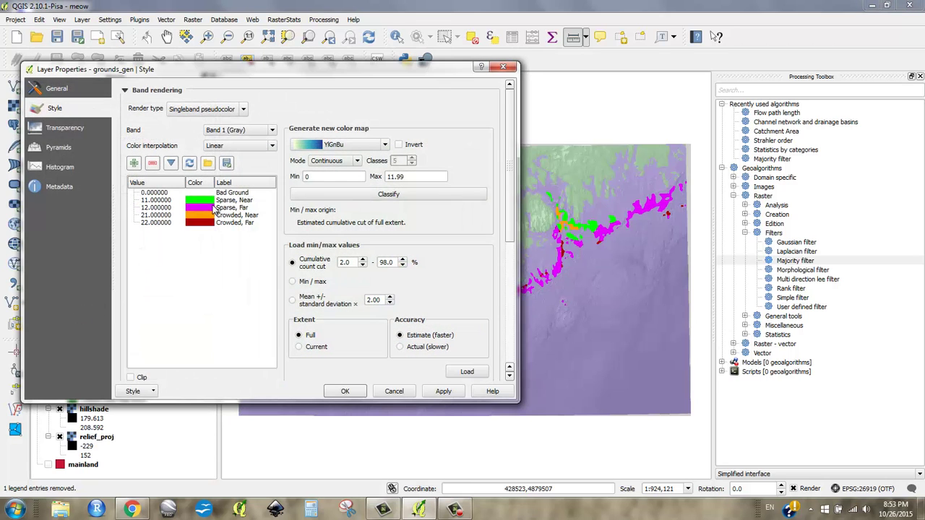
{"action": "left_click", "coordinate": [213, 208]}
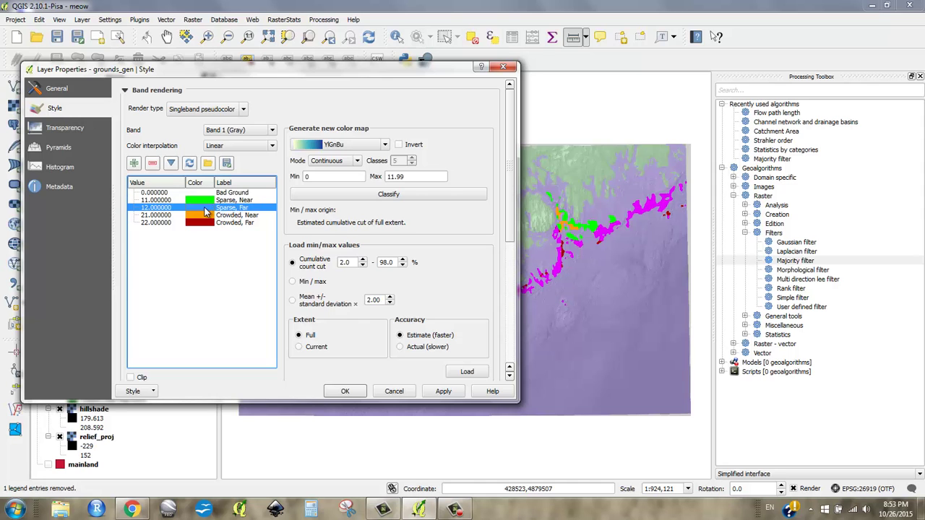
{"action": "double_click", "coordinate": [204, 211]}
{"action": "left_click", "coordinate": [481, 175]}
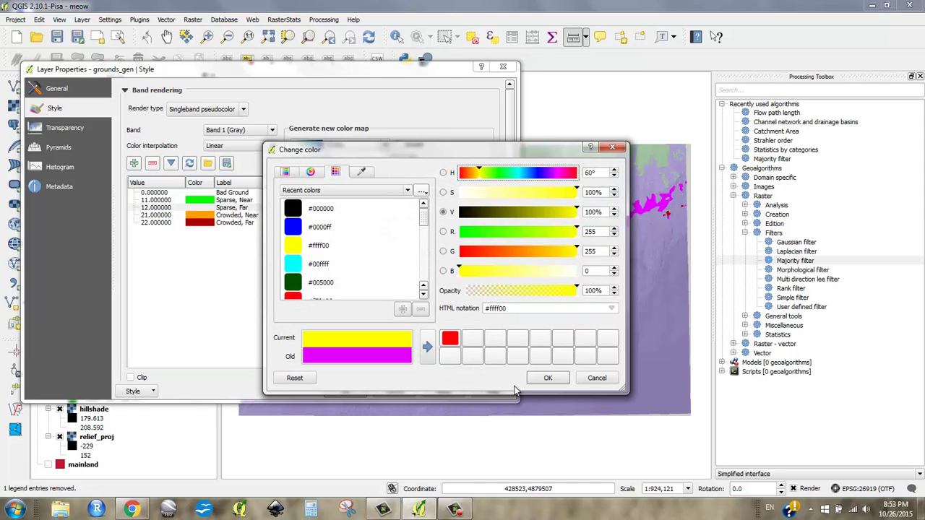
{"action": "left_click", "coordinate": [548, 378]}
{"action": "left_click", "coordinate": [347, 390]}
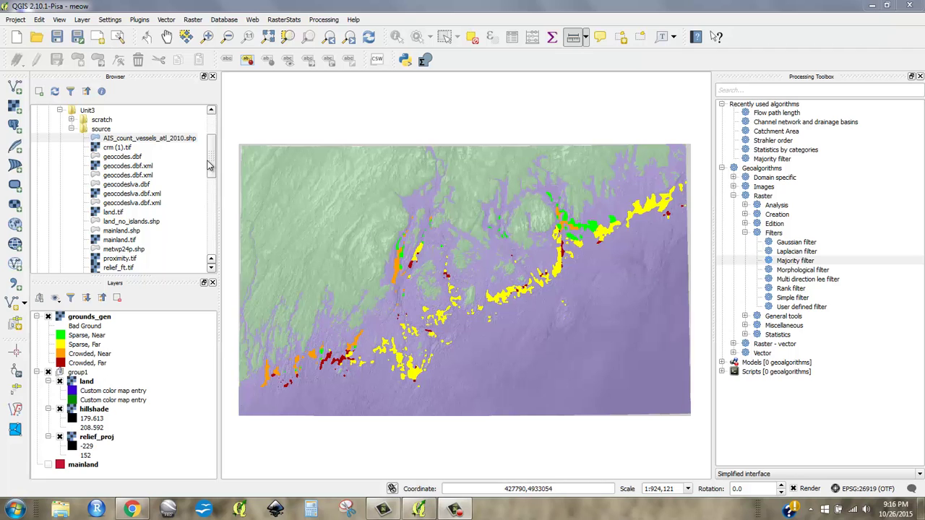
Step: Add metwp24p.shp from the Browser to the map and switch the layer off
{"action": "left_click_drag", "start_coordinate": [212, 159], "coordinate": [214, 180]}
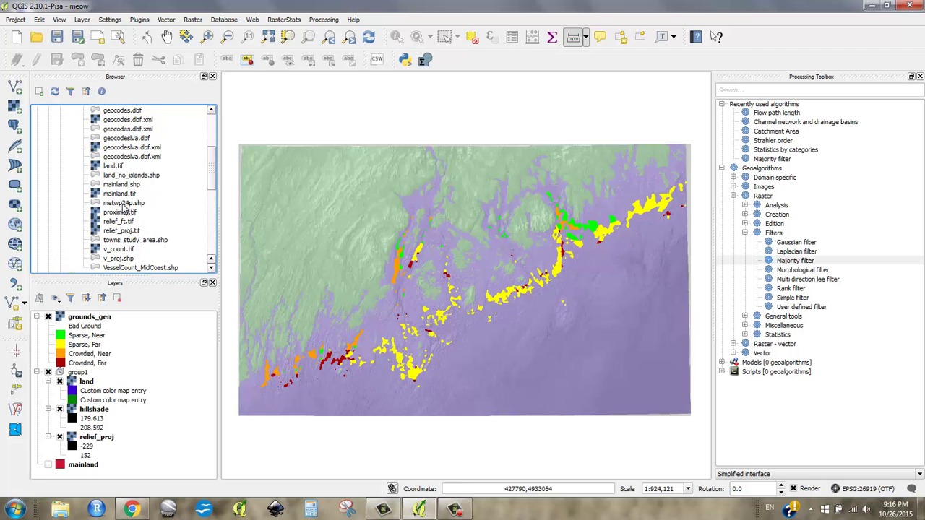
{"action": "left_click_drag", "start_coordinate": [123, 207], "coordinate": [290, 230]}
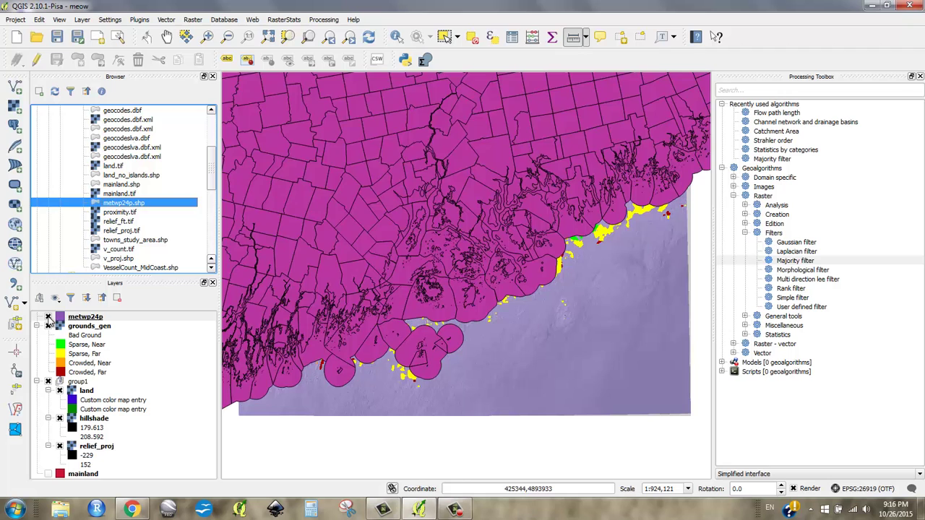
{"action": "left_click", "coordinate": [48, 317]}
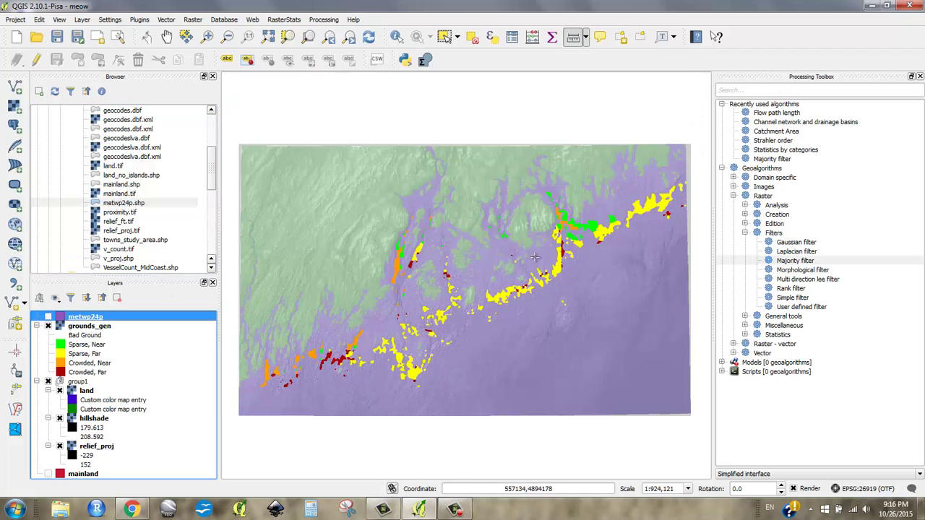